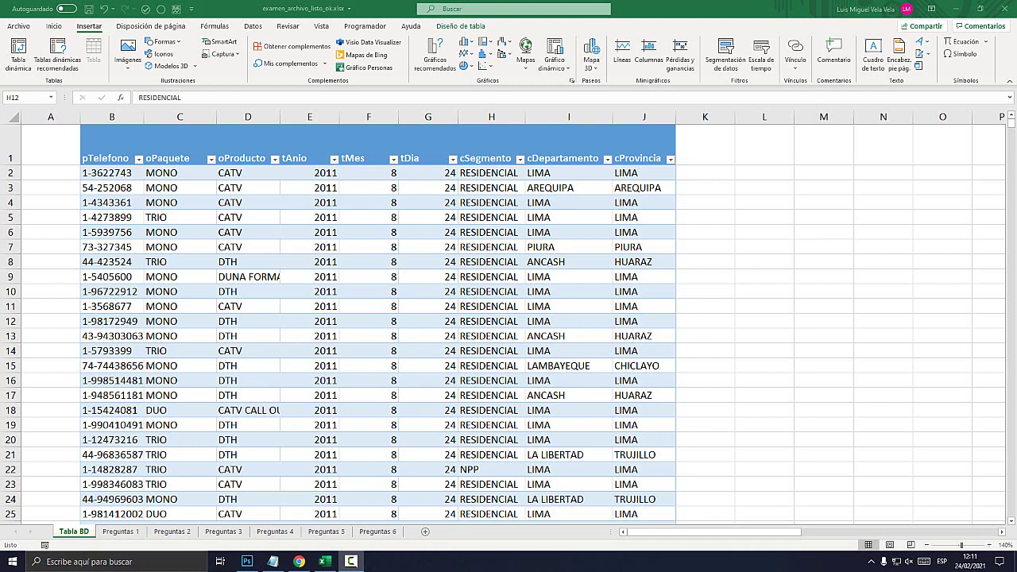
- Select the cDepartamento values in column I starting from row 2
mouse_move(112, 150)
left_mouse_down()
mouse_move(568, 425)
mouse_move(644, 425)
left_mouse_up()
left_click(568, 335)
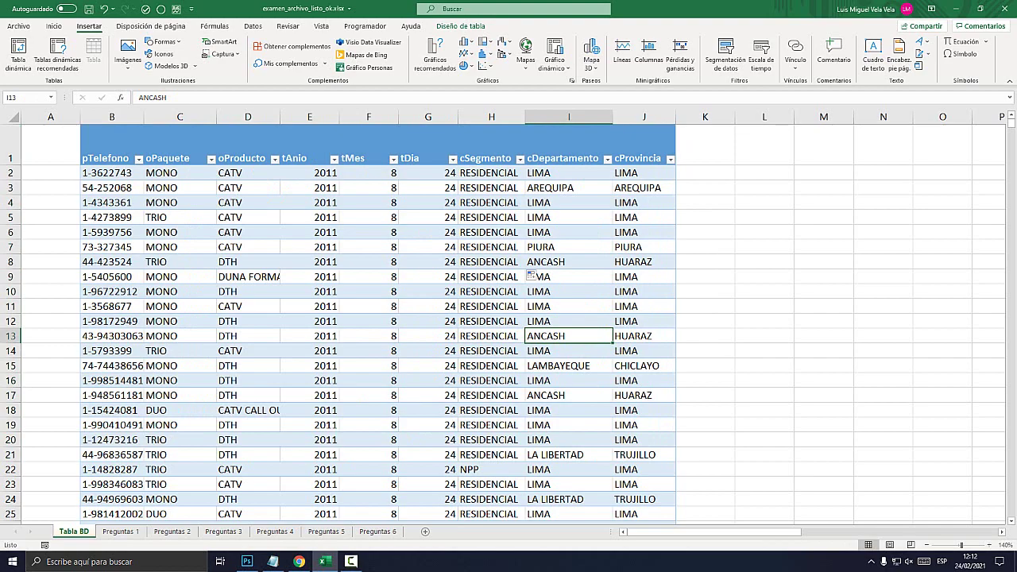
left_click_drag(568, 172, 588, 508)
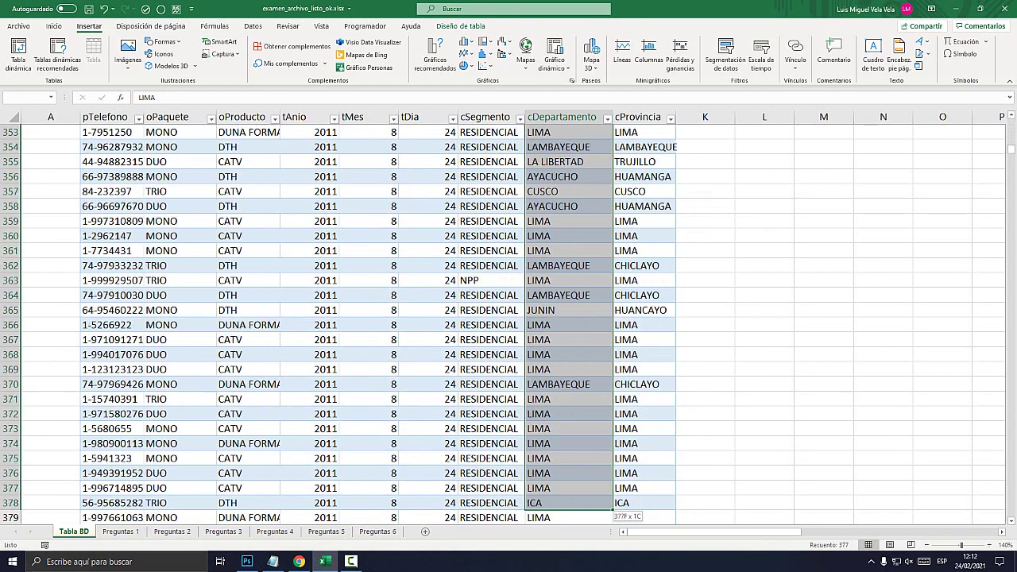
left_click_drag(611, 513, 619, 515)
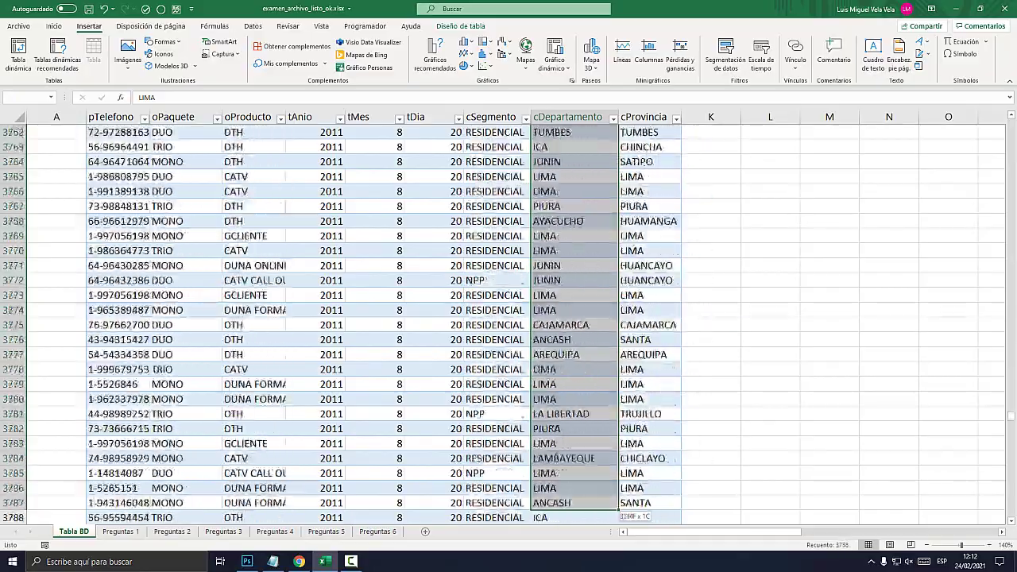
mouse_move(619, 515)
left_mouse_down()
mouse_move(619, 436)
mouse_move(604, 505)
left_mouse_up()
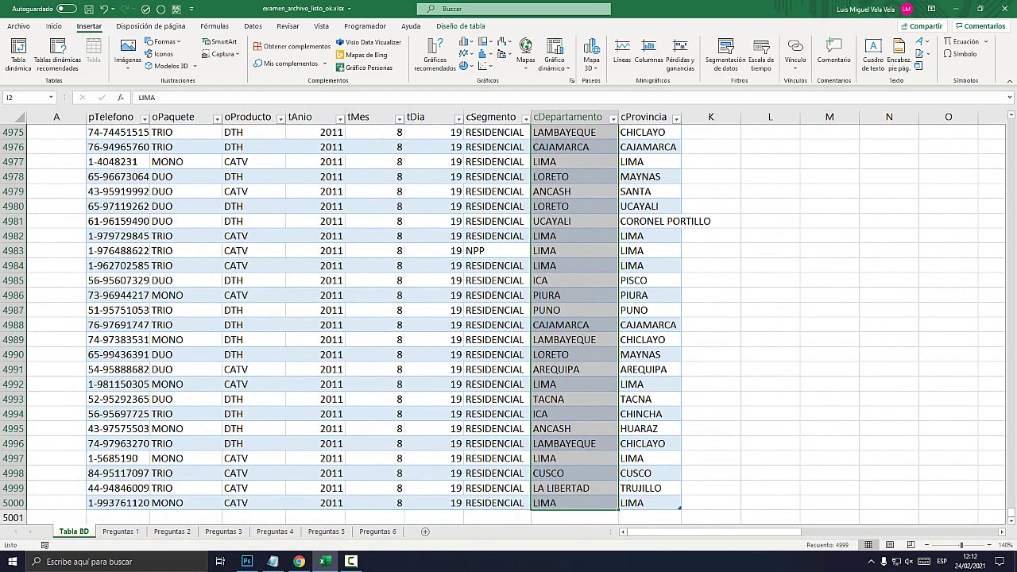
- Copy the selected cDepartamento cells, cancel the copy, and settle on cell I2 (LIMA)
right_click(577, 151)
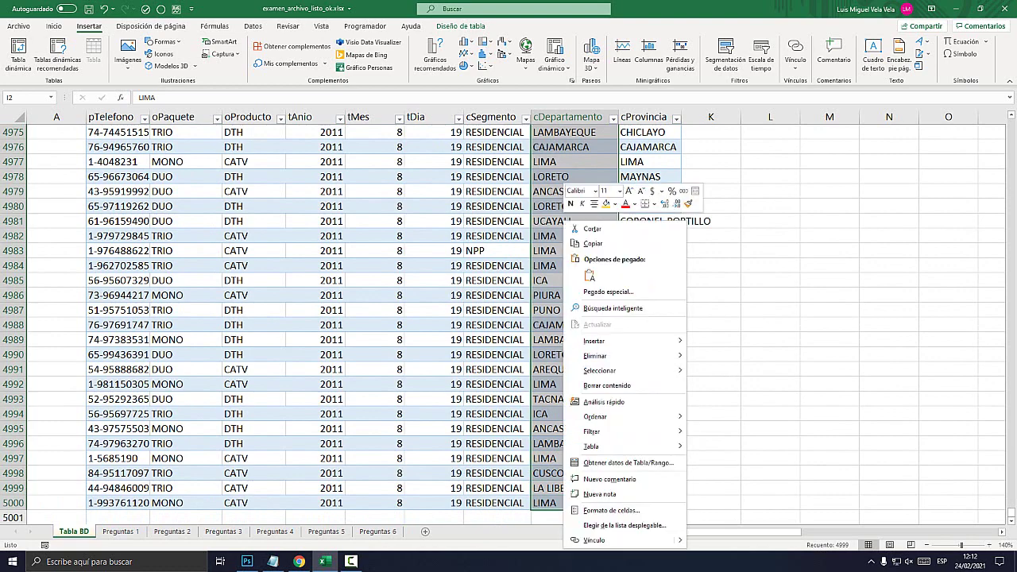
left_click(595, 182)
key("ctrl+BackSpace")
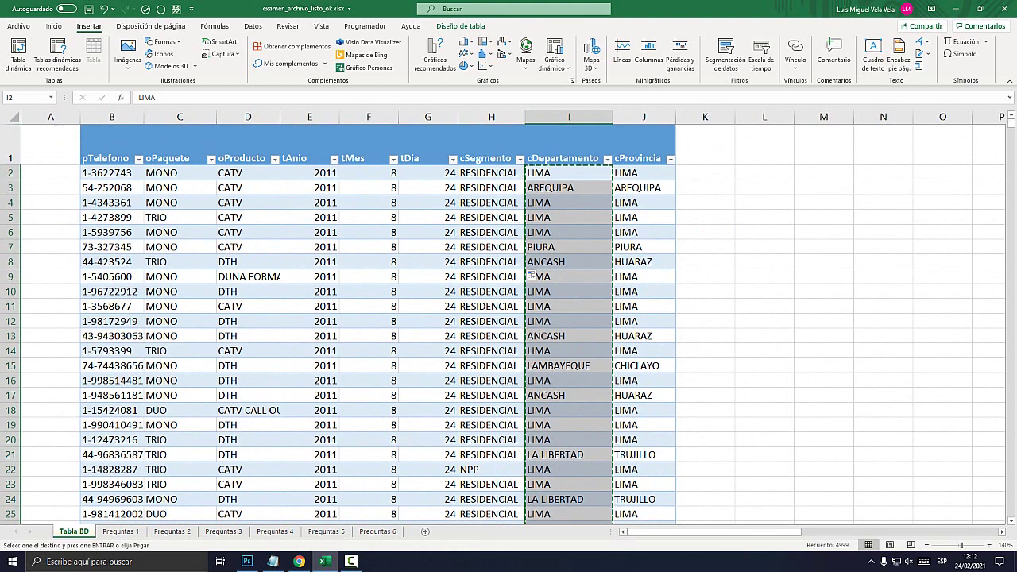
key("Escape")
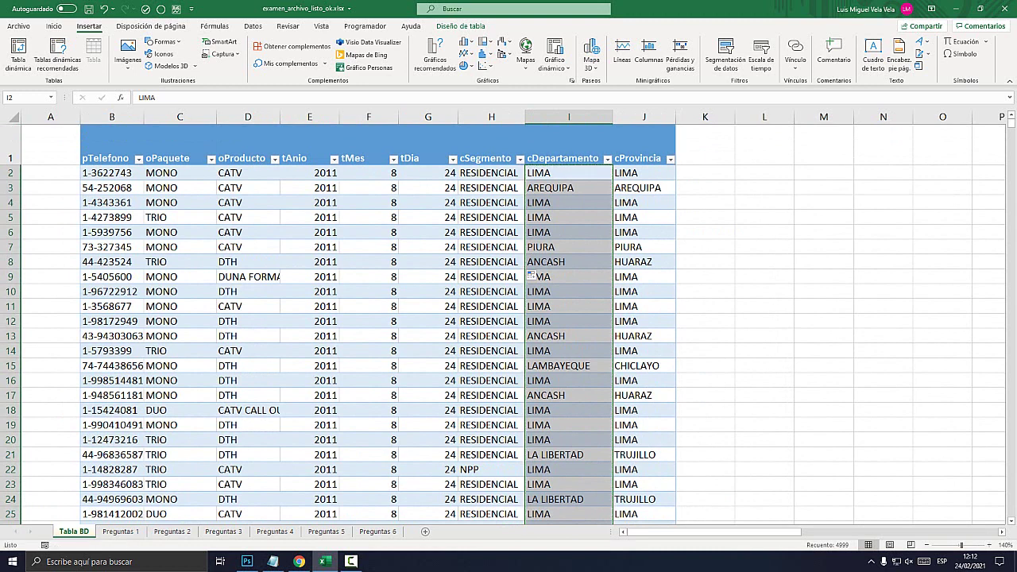
key("Left")
key("Right")
key("Down")
key("Left")
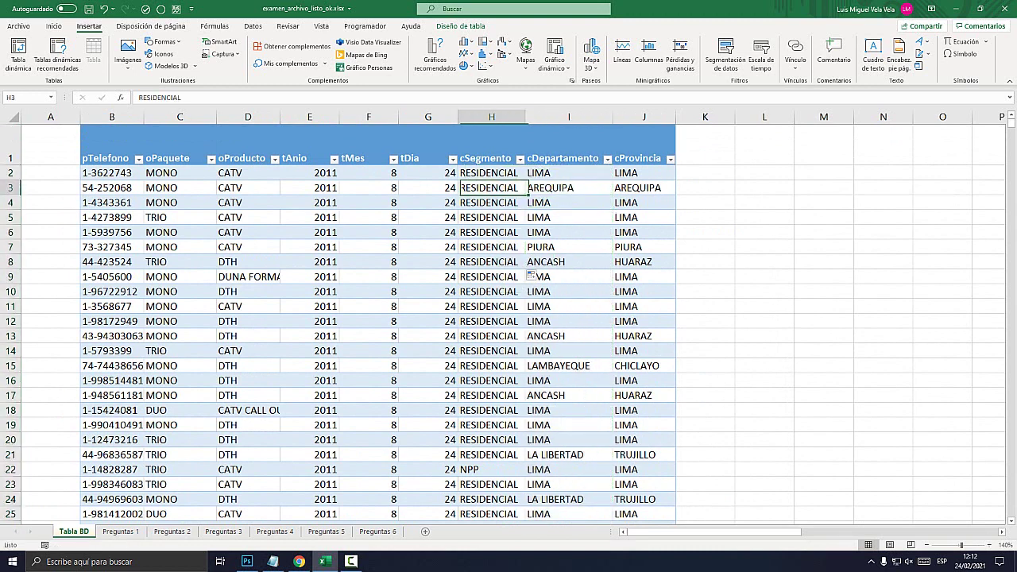
key("Right")
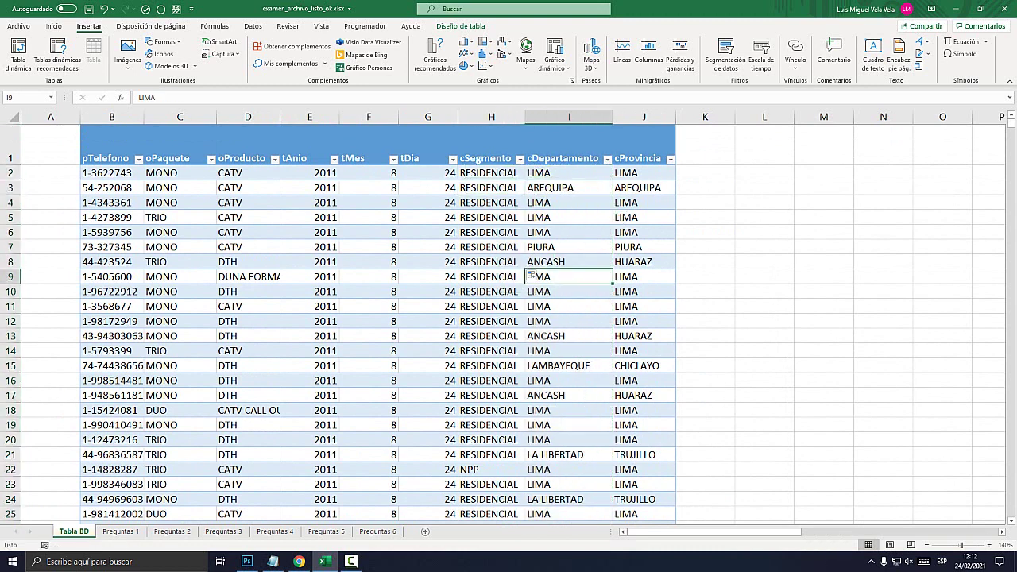
key("Up")
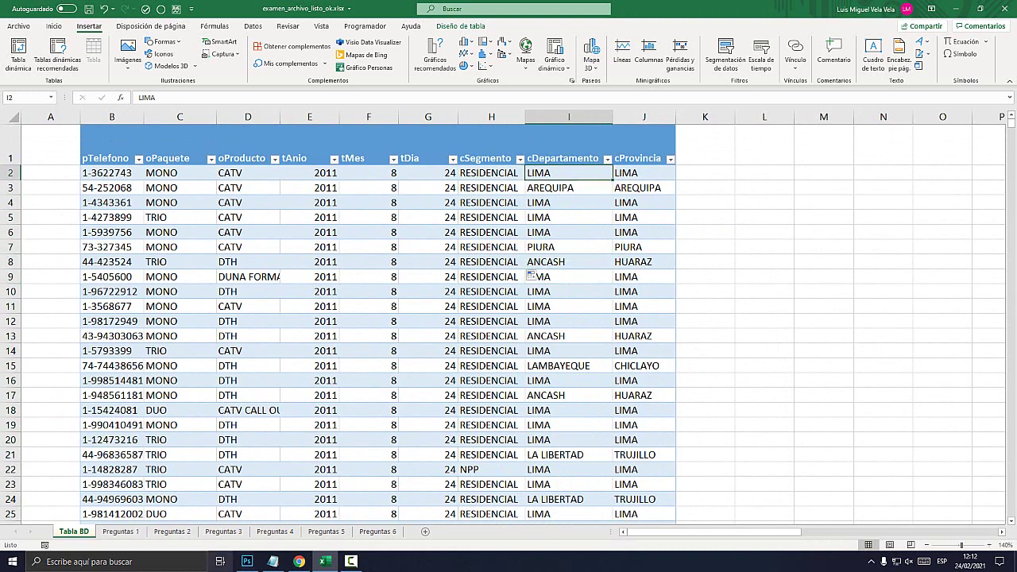
- In Photoshop, circle the Shift, Ctrl and down-arrow keys in red on the keyboard image
left_click(248, 561)
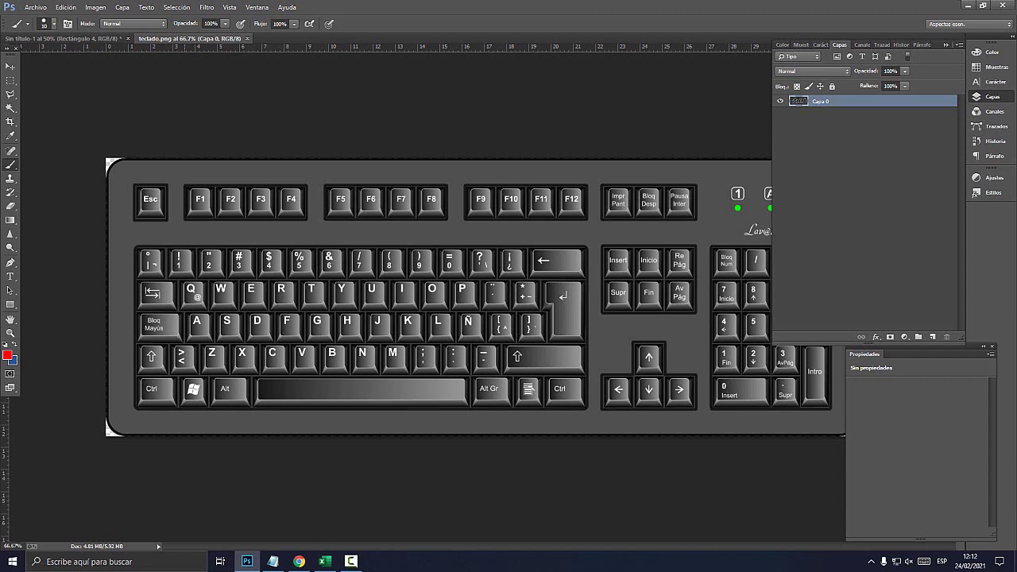
mouse_move(174, 380)
left_mouse_down()
mouse_move(156, 376)
mouse_move(134, 390)
mouse_move(167, 409)
mouse_move(176, 380)
mouse_move(169, 339)
mouse_move(137, 340)
mouse_move(137, 374)
mouse_move(177, 366)
left_mouse_up()
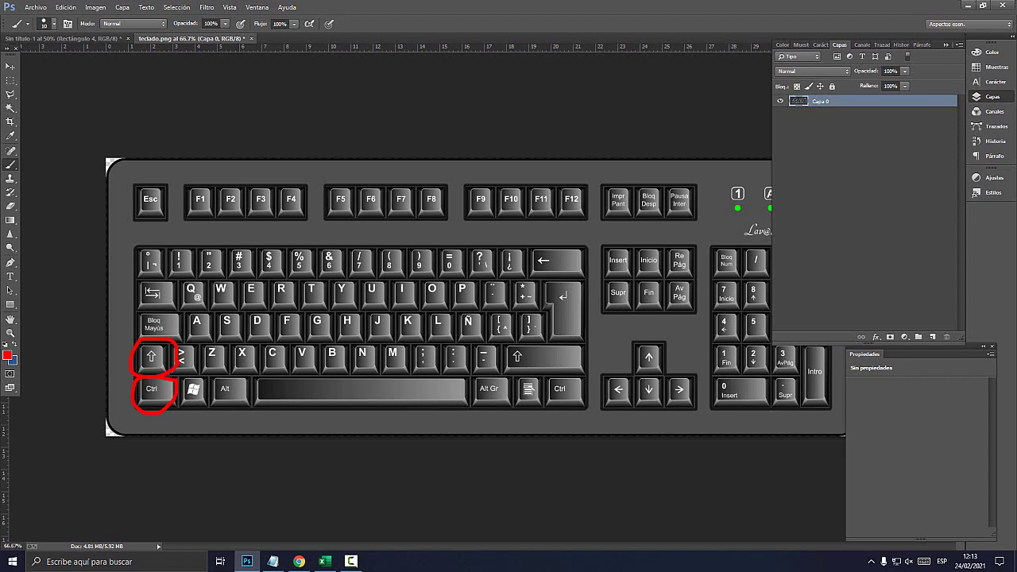
mouse_move(659, 379)
left_mouse_down()
mouse_move(636, 405)
mouse_move(667, 392)
mouse_move(666, 382)
left_mouse_up()
- Launch Notepad by searching 'bloc' and type 'Control + Shift'
key("super")
type("bloc")
key("Return")
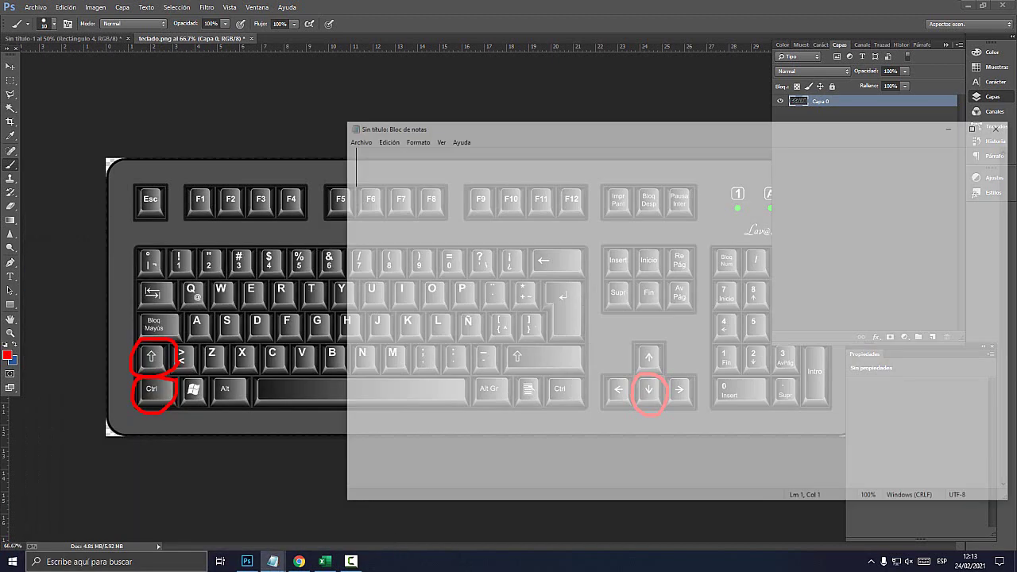
type("Contro")
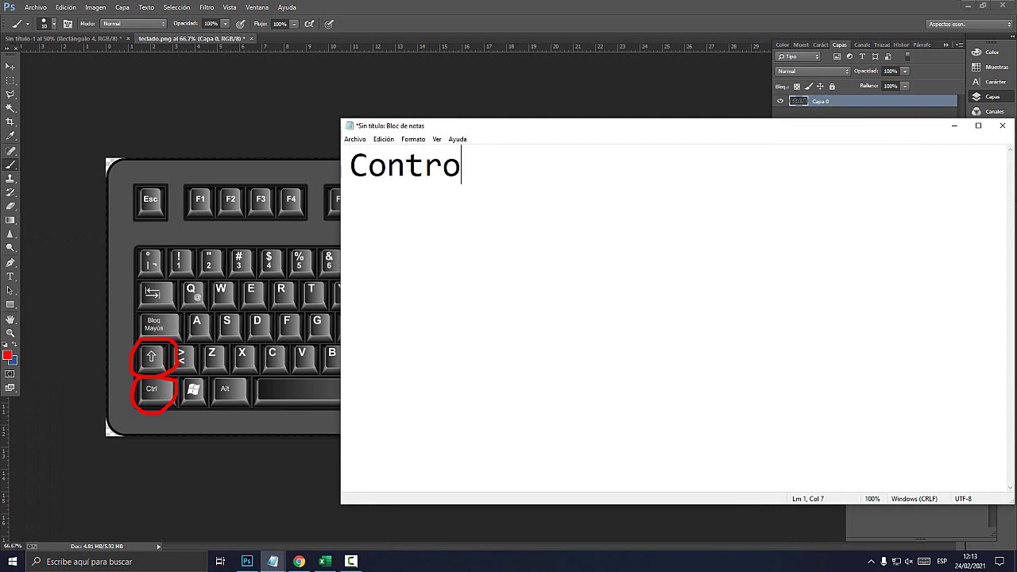
type("l + Shift")
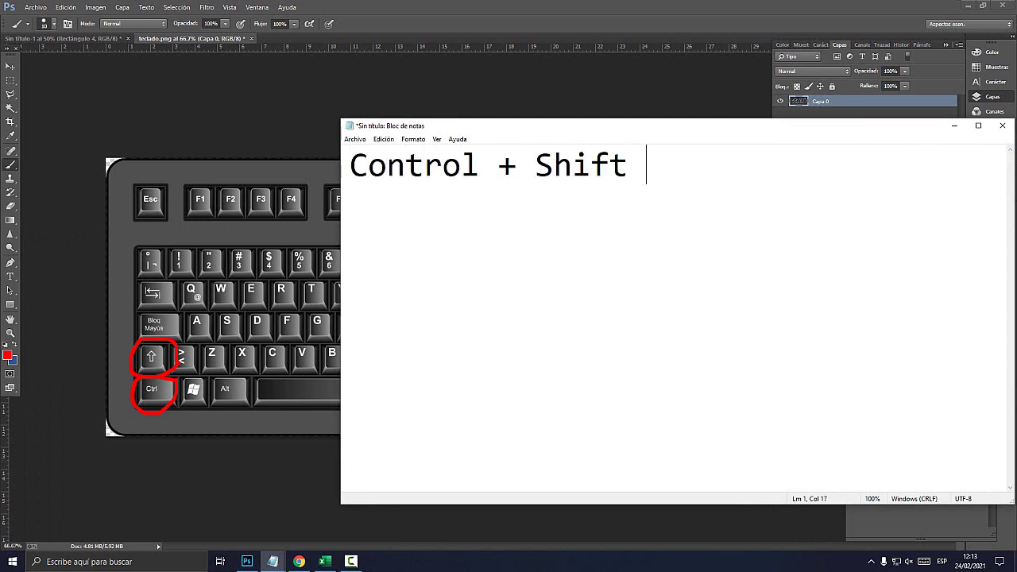
- Brush a red check mark beside Shift, then finish the note as 'Control + Shift + flecha abajo'
left_click(247, 561)
mouse_move(178, 320)
left_mouse_down()
mouse_move(188, 361)
mouse_move(249, 249)
left_mouse_up()
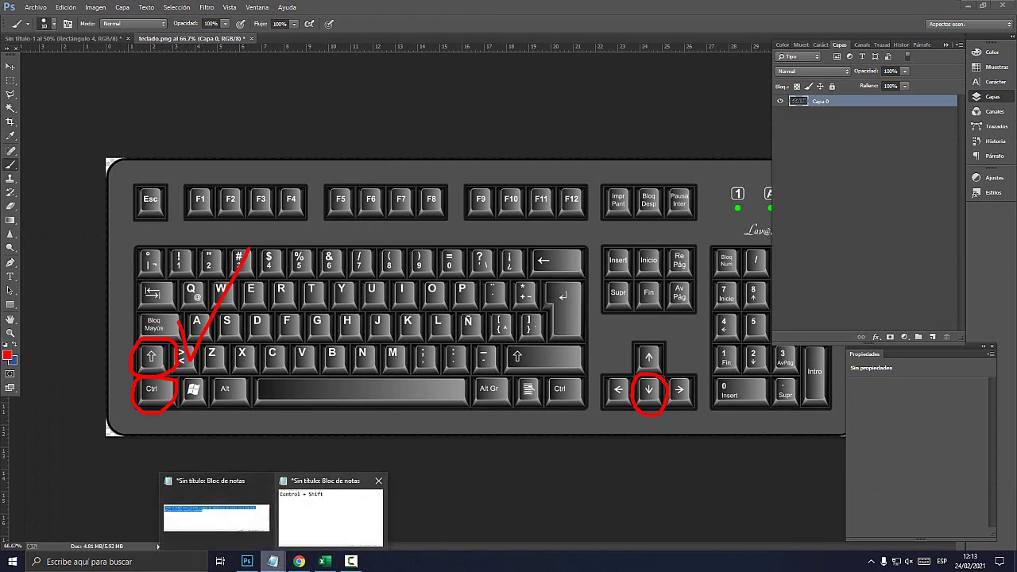
left_click(331, 516)
type("+ f")
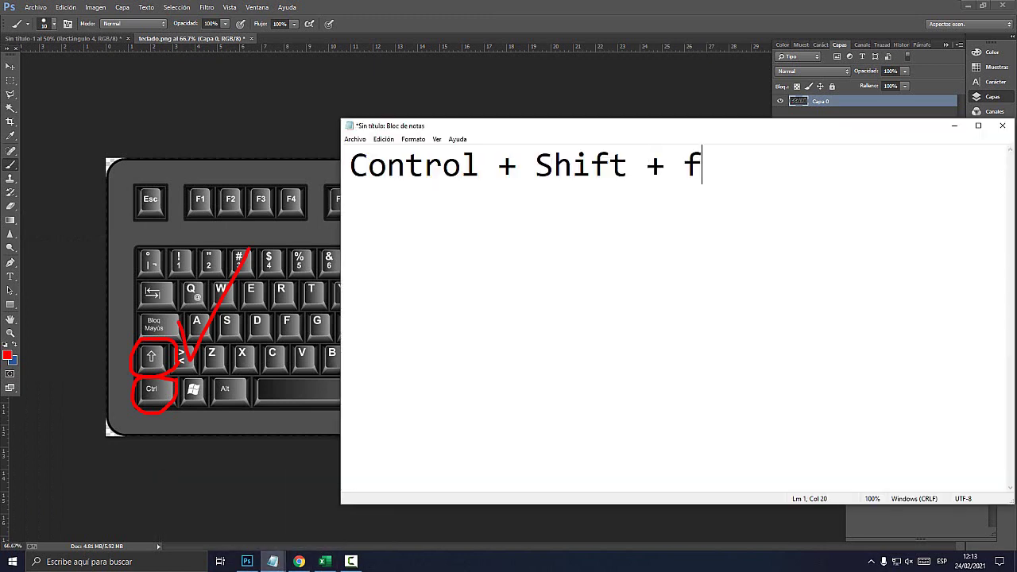
type("ecl")
key("BackSpace")
key("BackSpace")
key("BackSpace")
type("le")
type("cha abajo")
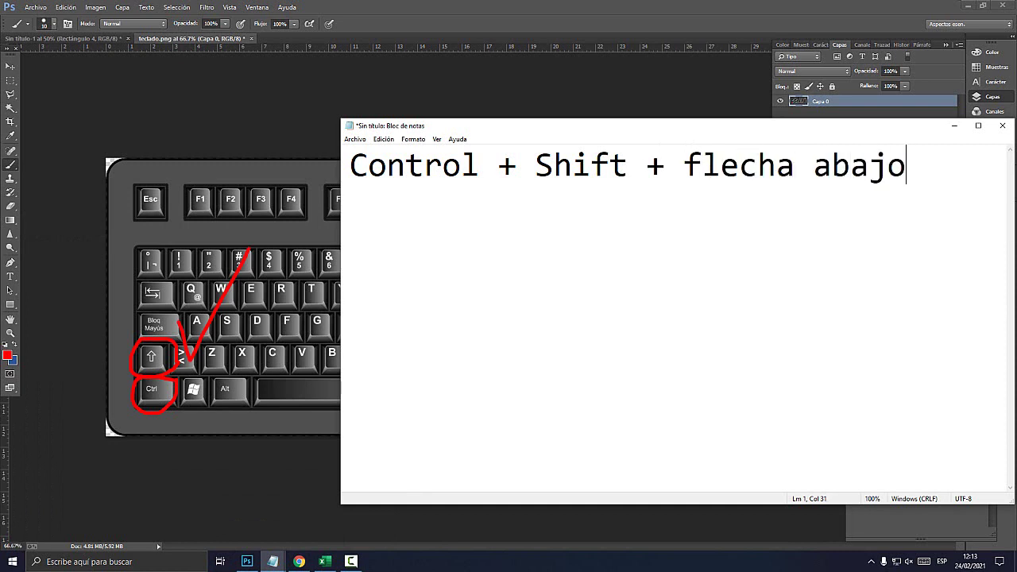
- Minimize Notepad and switch back to Excel with Alt+Tab
key("alt+space")
key("n")
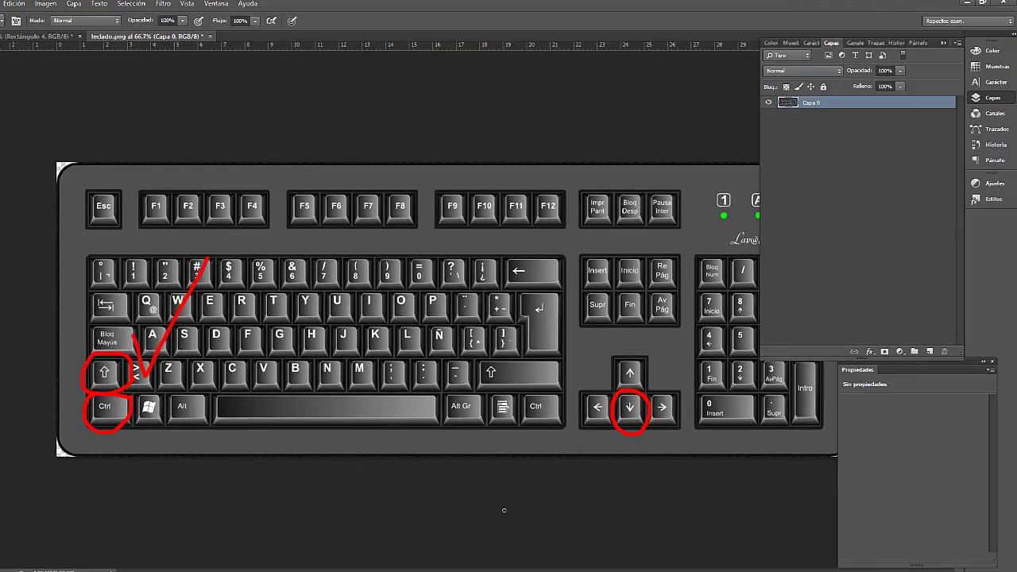
key("alt+Tab")
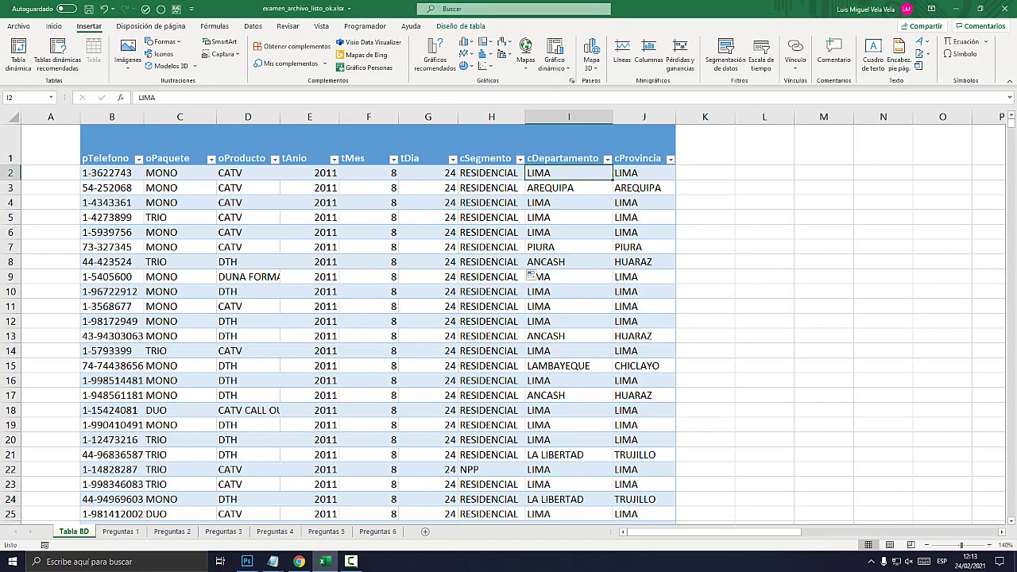
left_click(568, 247)
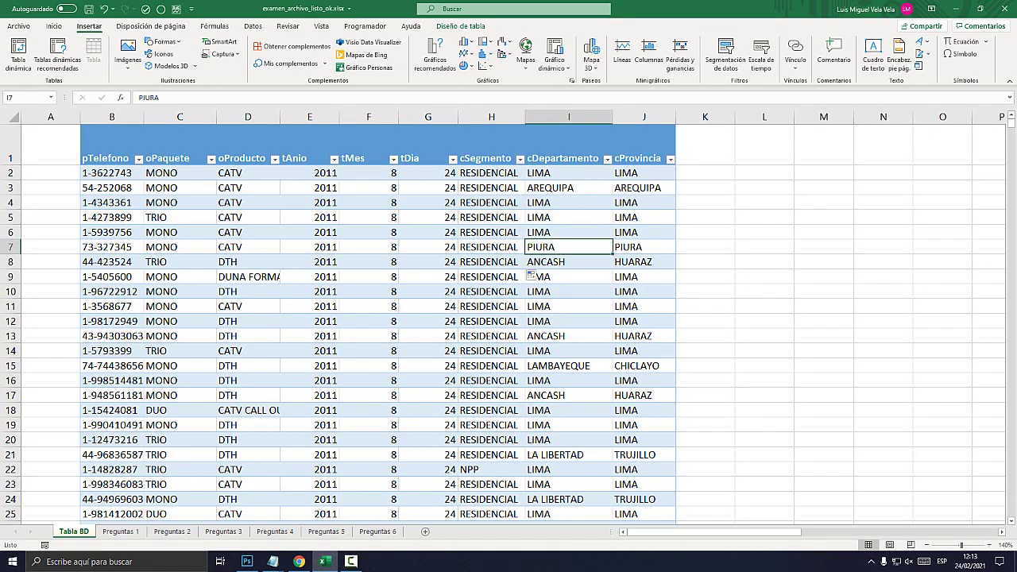
left_click(491, 172)
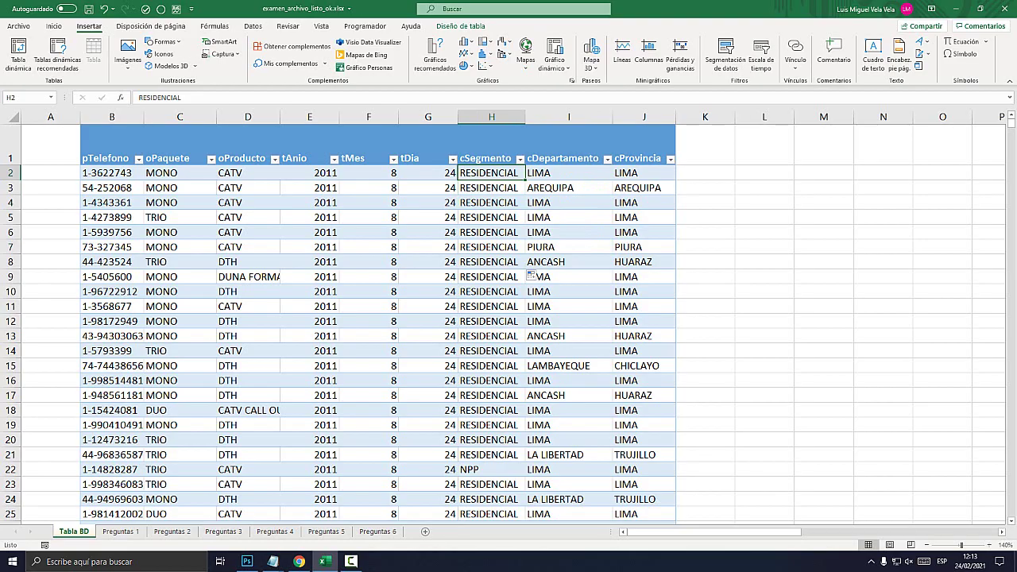
left_click(247, 562)
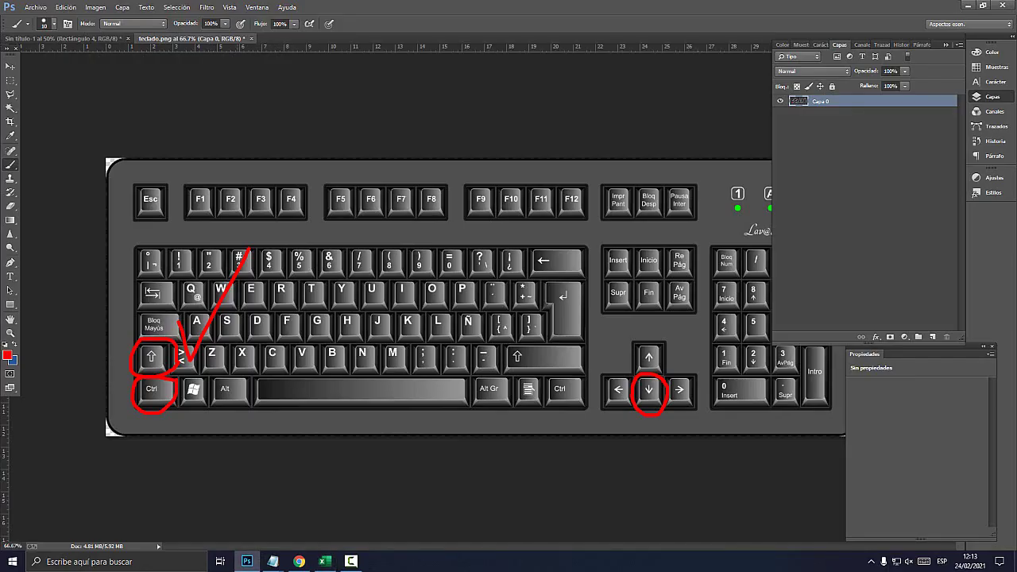
key("alt+Tab")
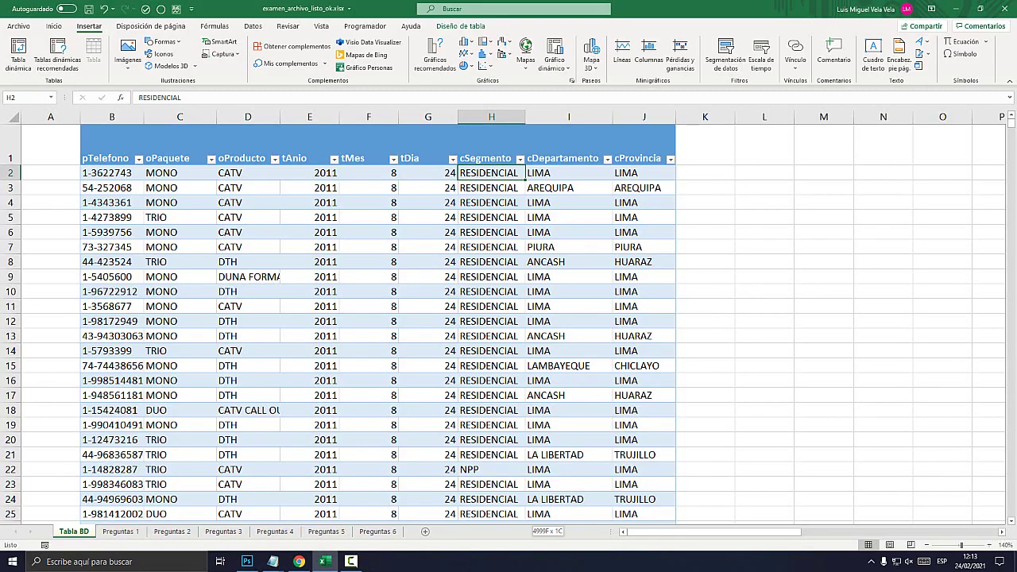
key("ctrl+shift+Down")
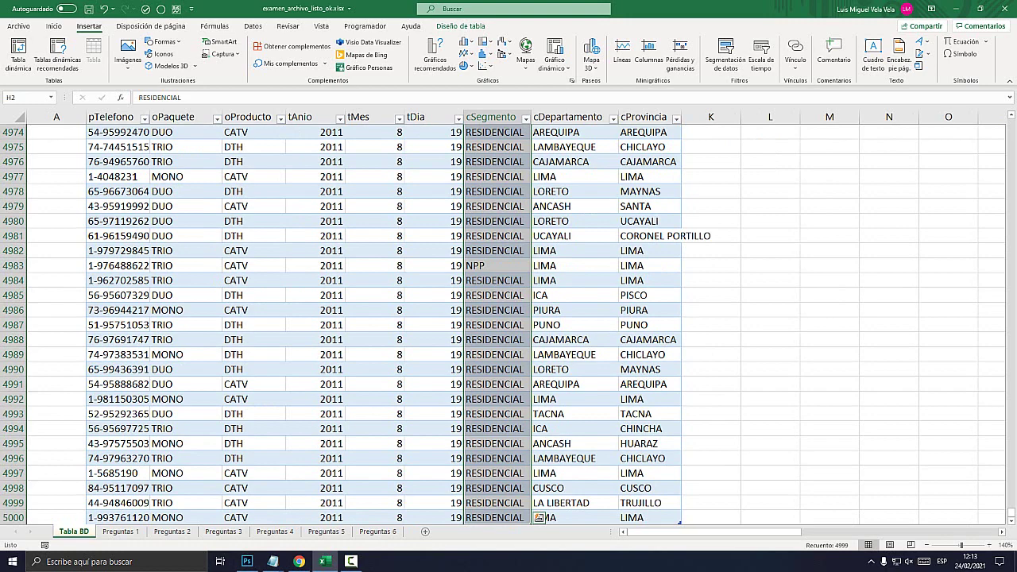
scroll(503, 325, "down", 9)
scroll(503, 325, "up", 3)
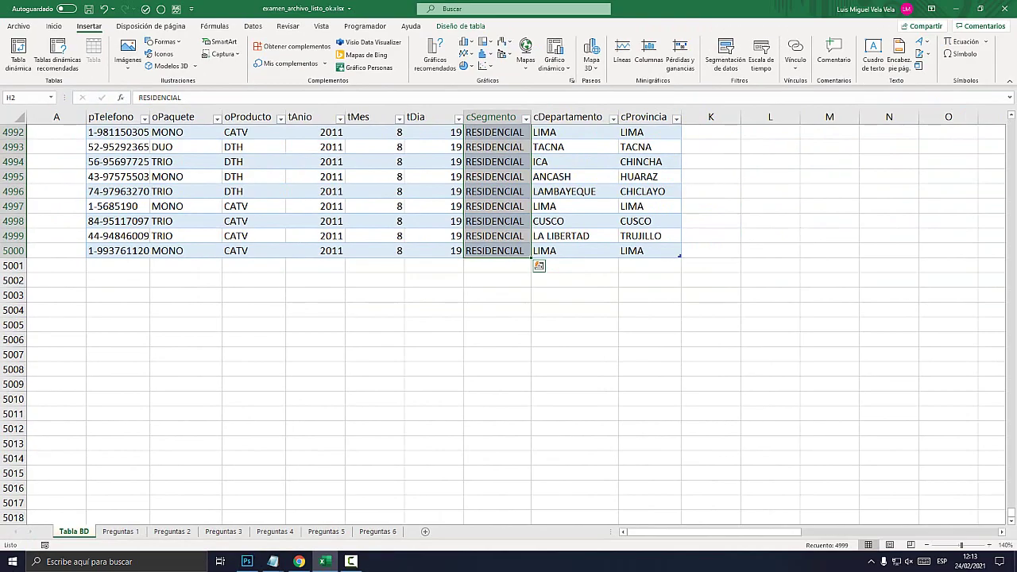
left_click_drag(1012, 512, 1011, 123)
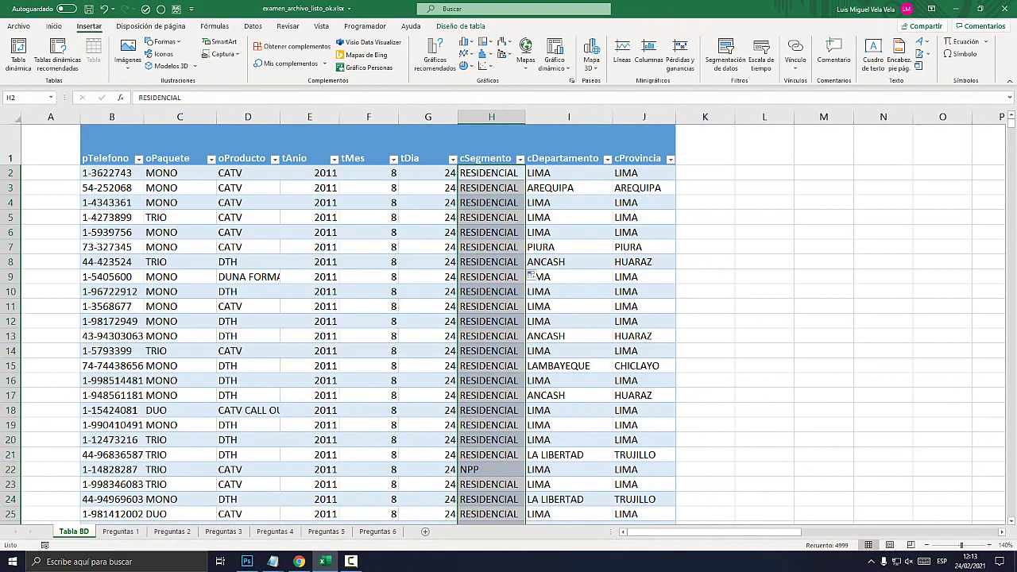
left_click(568, 173)
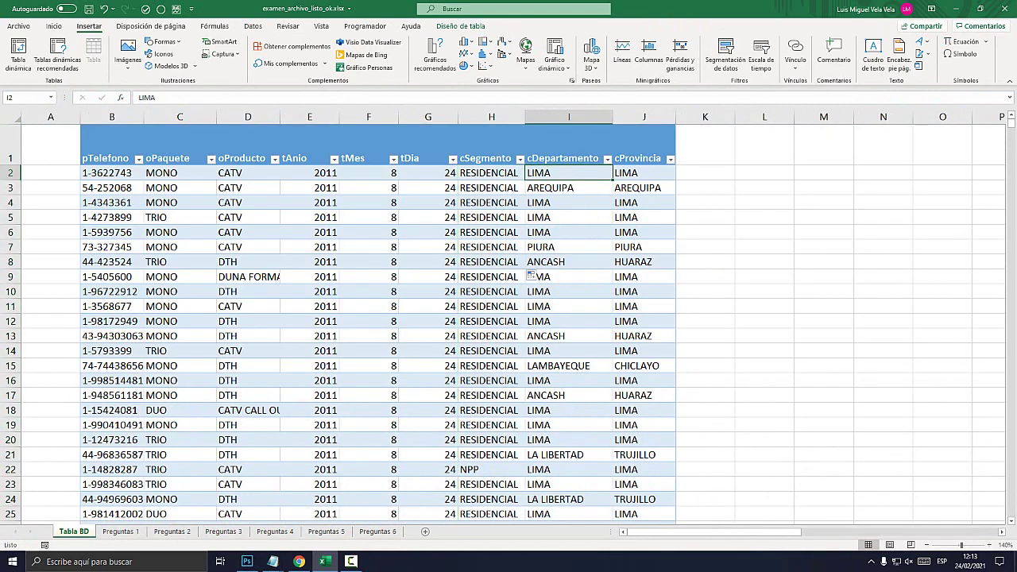
left_click(247, 173)
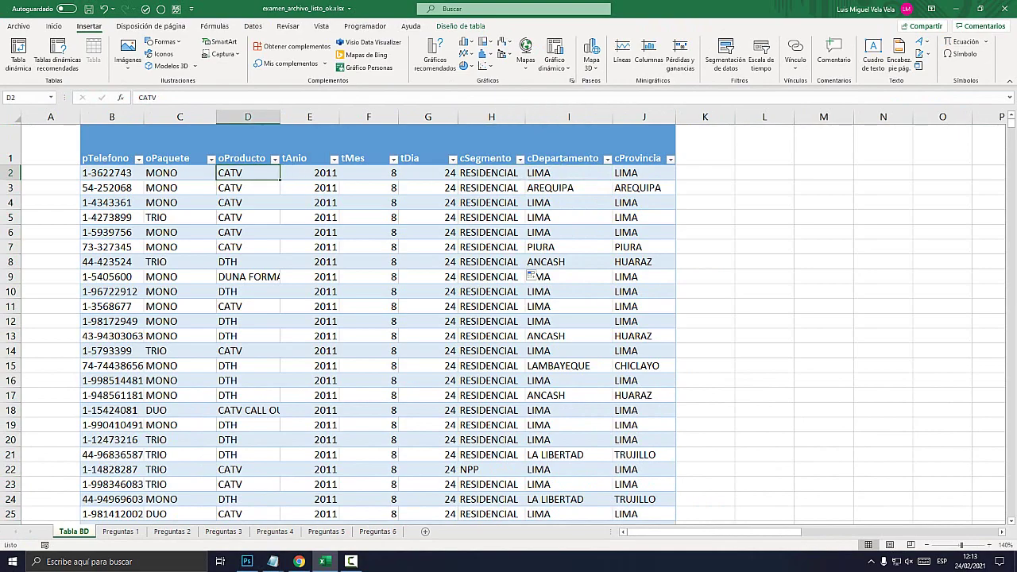
- Extend the selection down the oProducto column with Ctrl+Shift+Down to the first blank
key("ctrl+shift+Down")
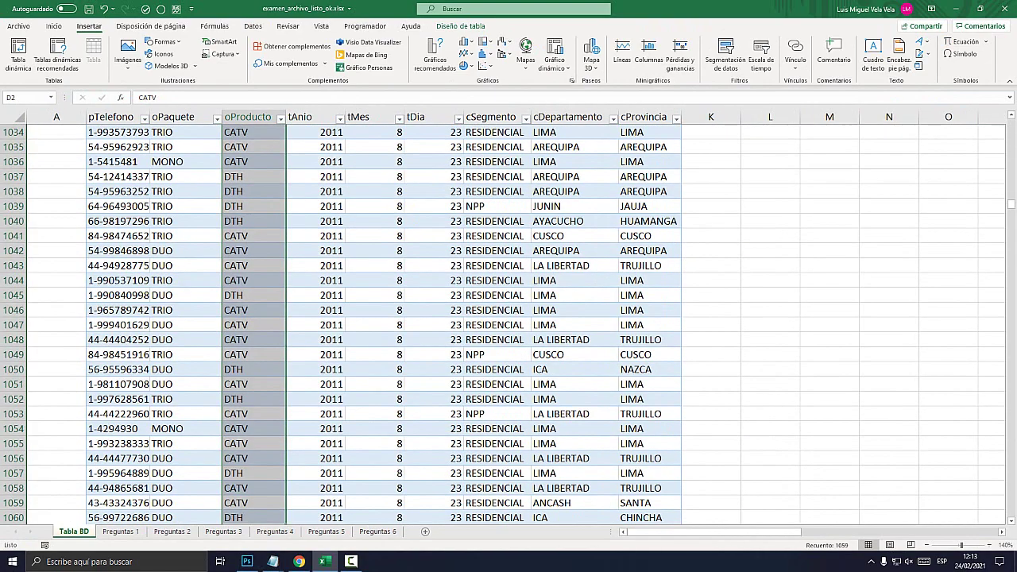
scroll(503, 325, "down", 1)
scroll(503, 324, "down", 3)
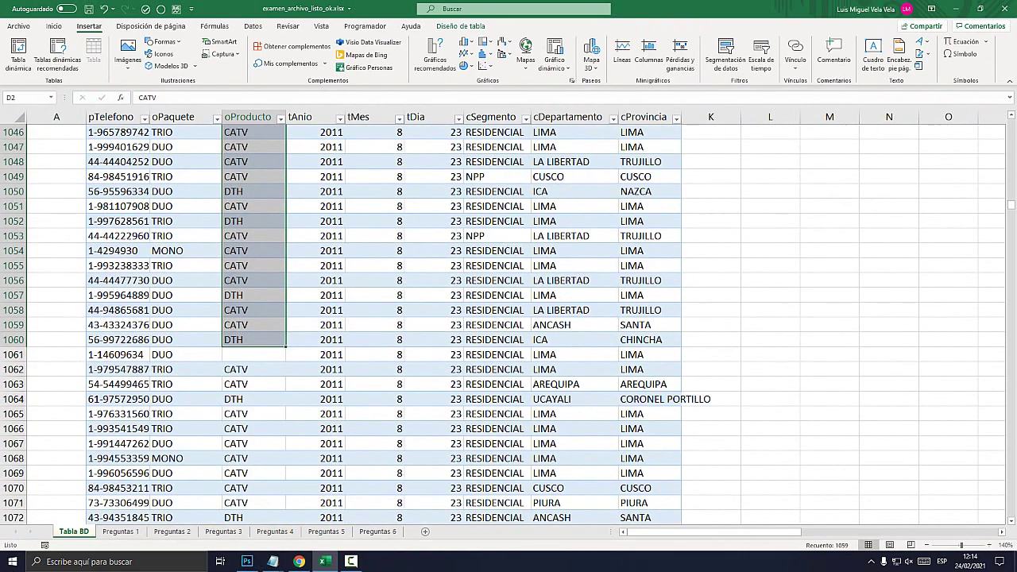
scroll(503, 325, "down", 4)
scroll(503, 325, "up", 2)
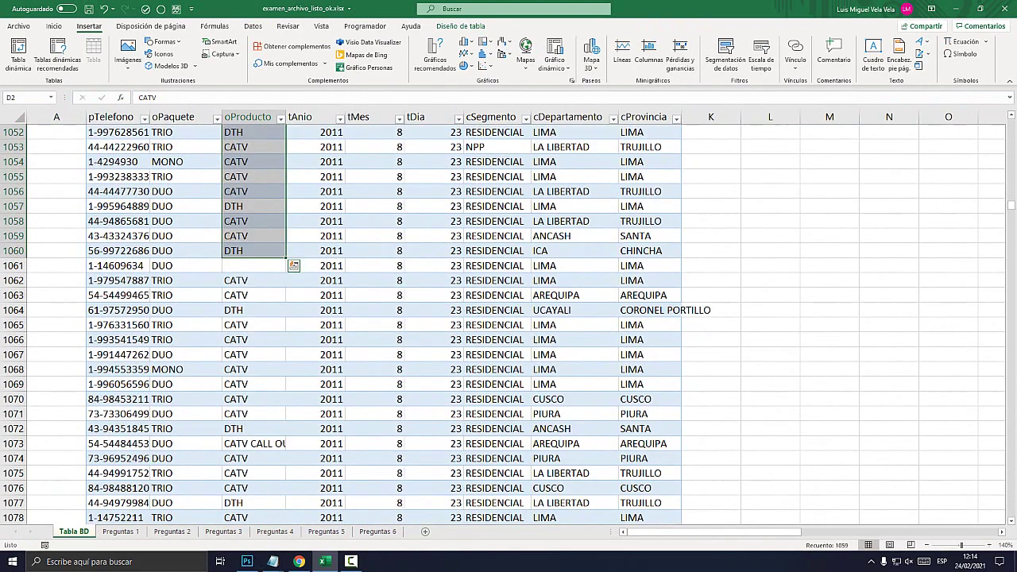
- Fill the empty cell D1061 red using Home > Fill Color
left_click(253, 265)
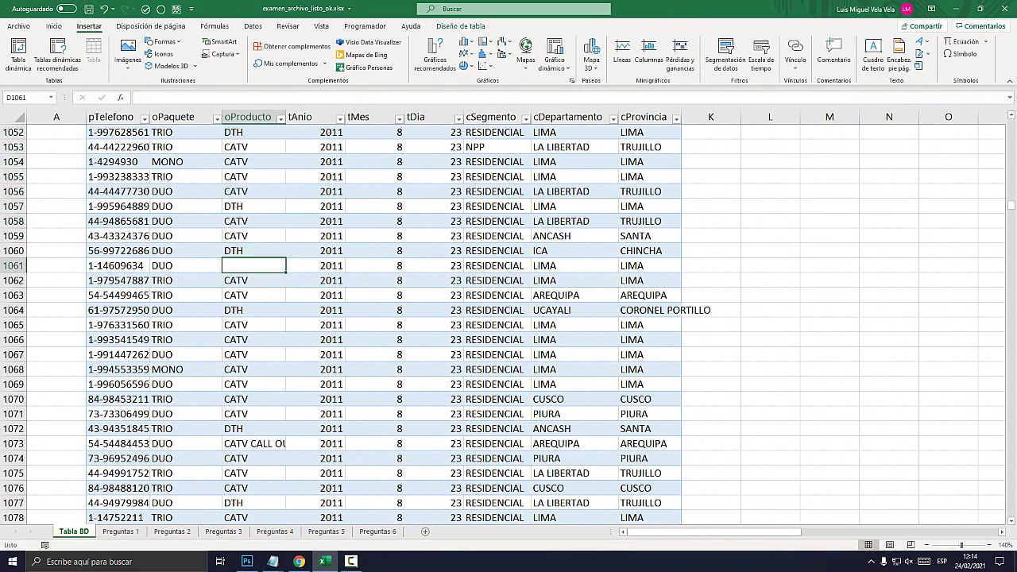
left_click(54, 26)
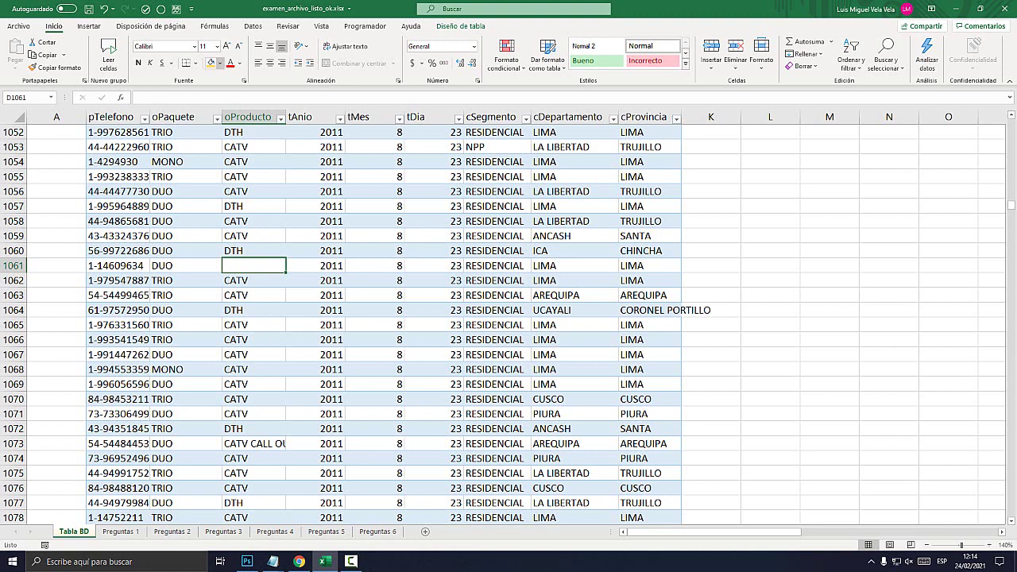
left_click(219, 62)
left_click(210, 162)
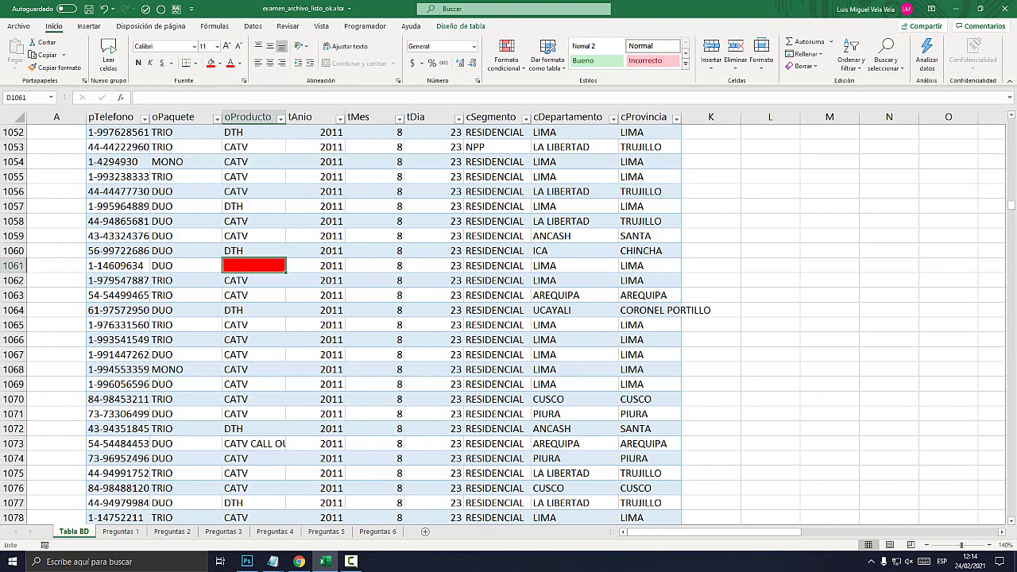
left_click(253, 325)
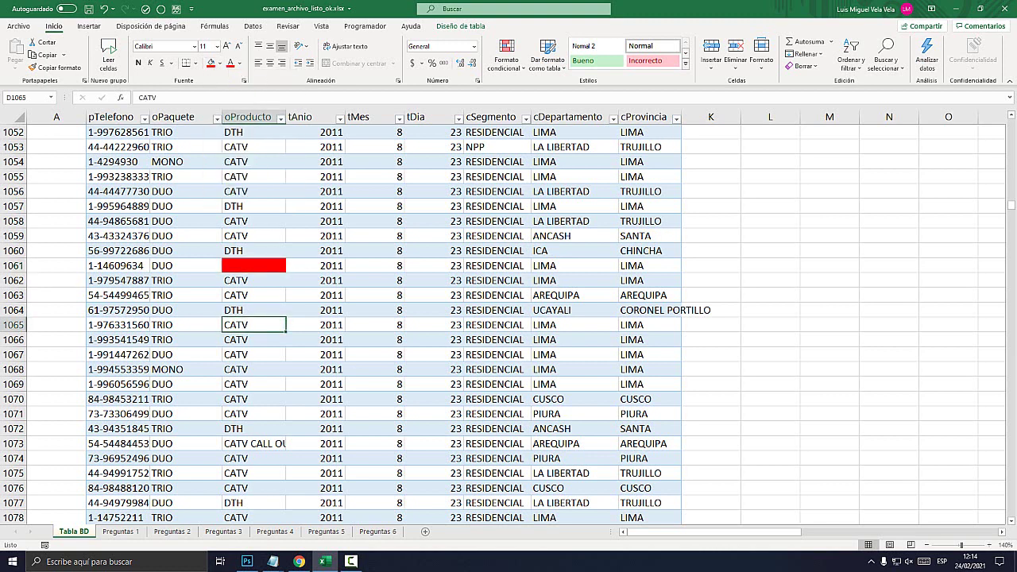
- Reselect the oProducto column from D2 down to the red blank, then show the keyboard image
key("ctrl+Up")
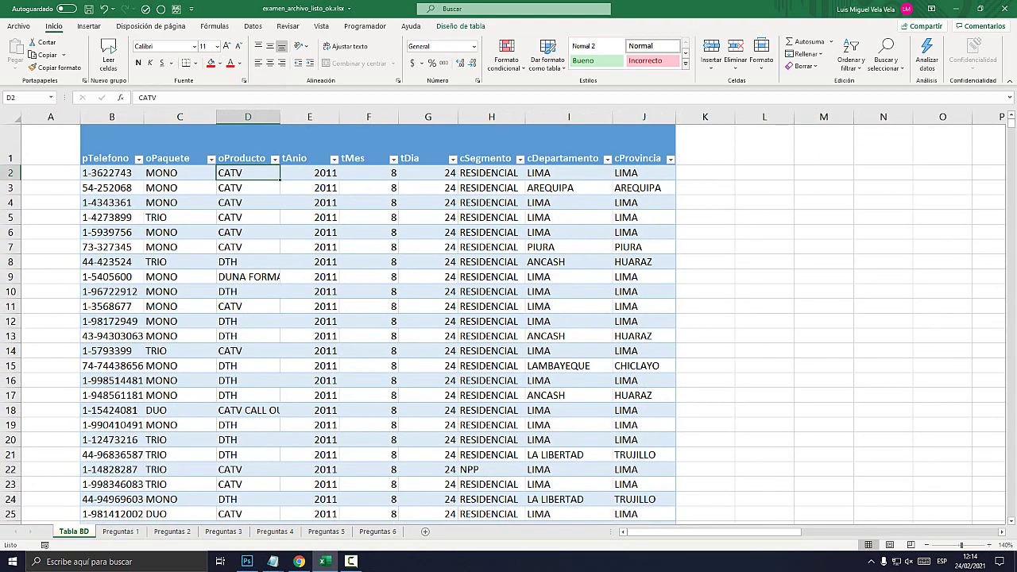
key("ctrl+shift+Down")
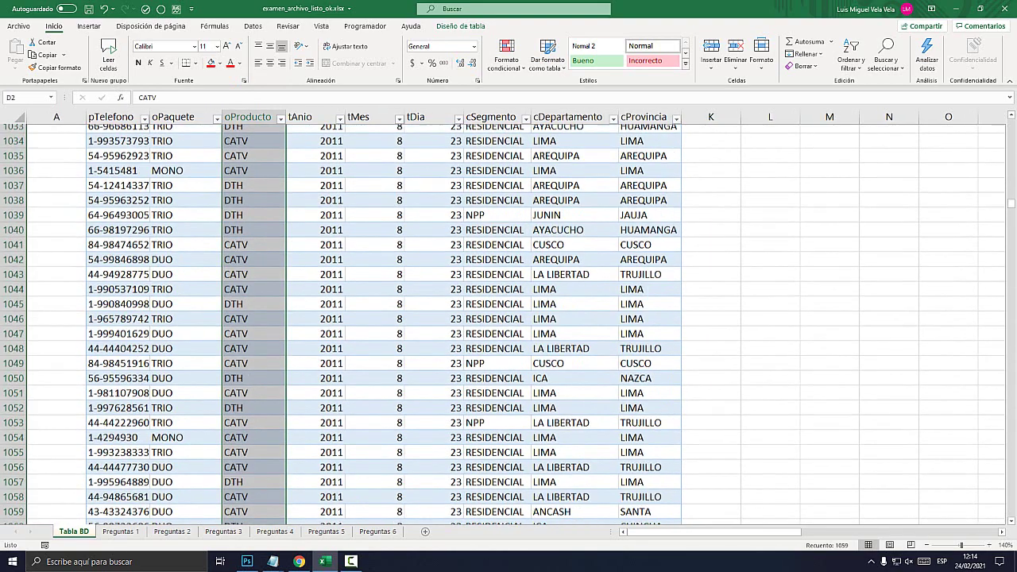
scroll(508, 326, "down", 2)
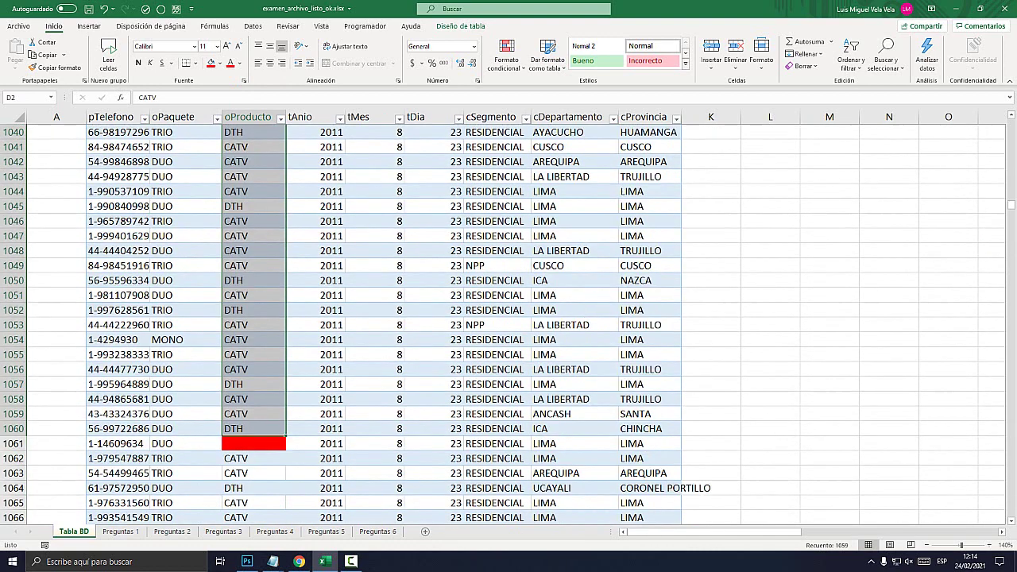
scroll(508, 326, "down", 3)
scroll(509, 326, "down", 1)
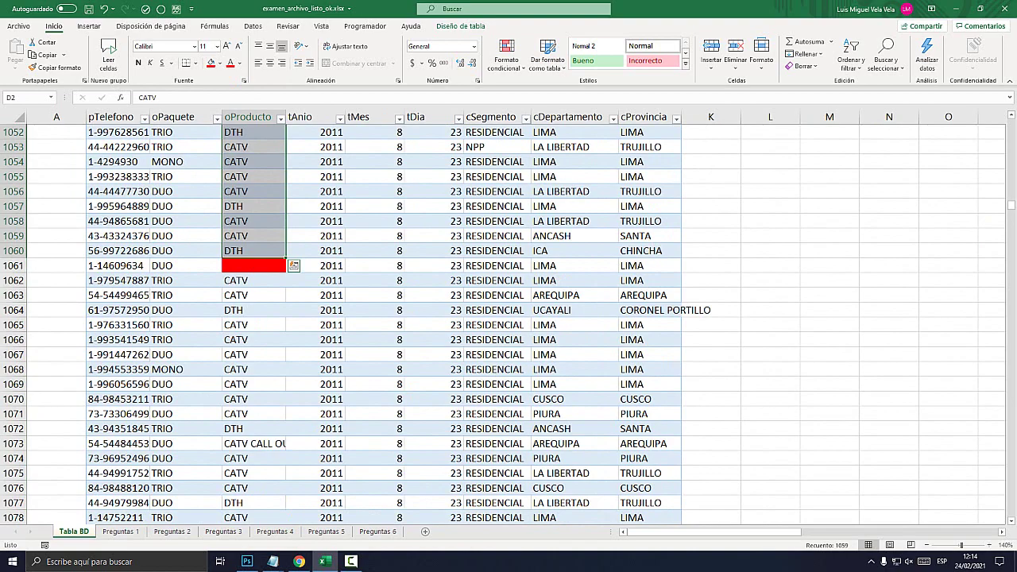
left_click(247, 560)
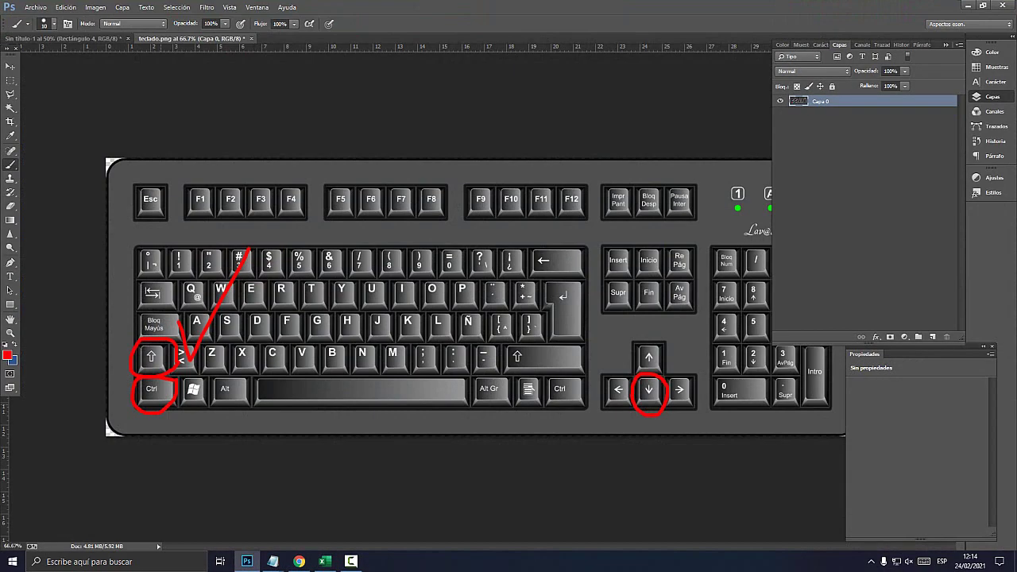
- Extend the column D selection one row past the blank at row 1061
left_click(247, 561)
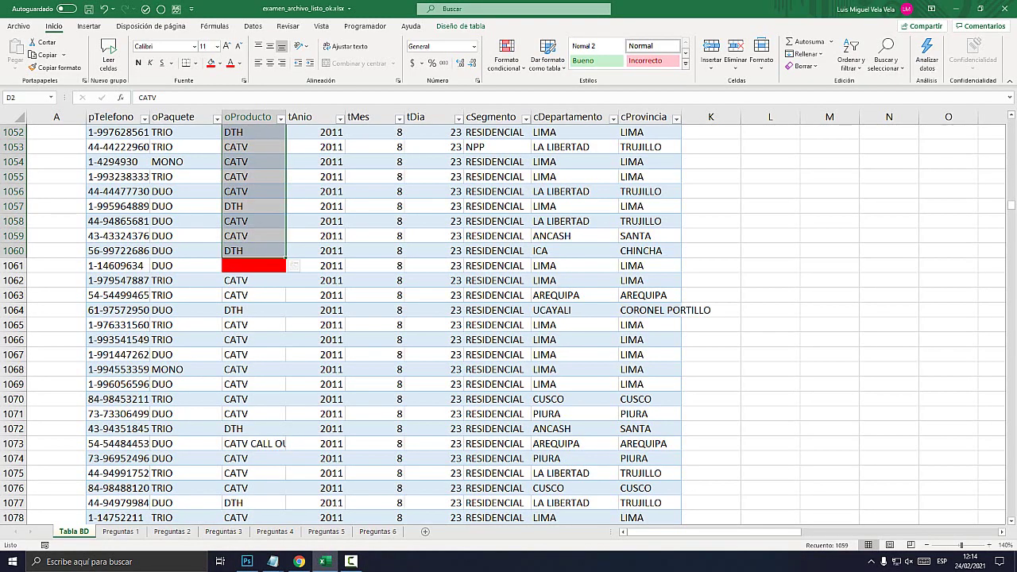
key("shift+Down")
key("shift+Down")
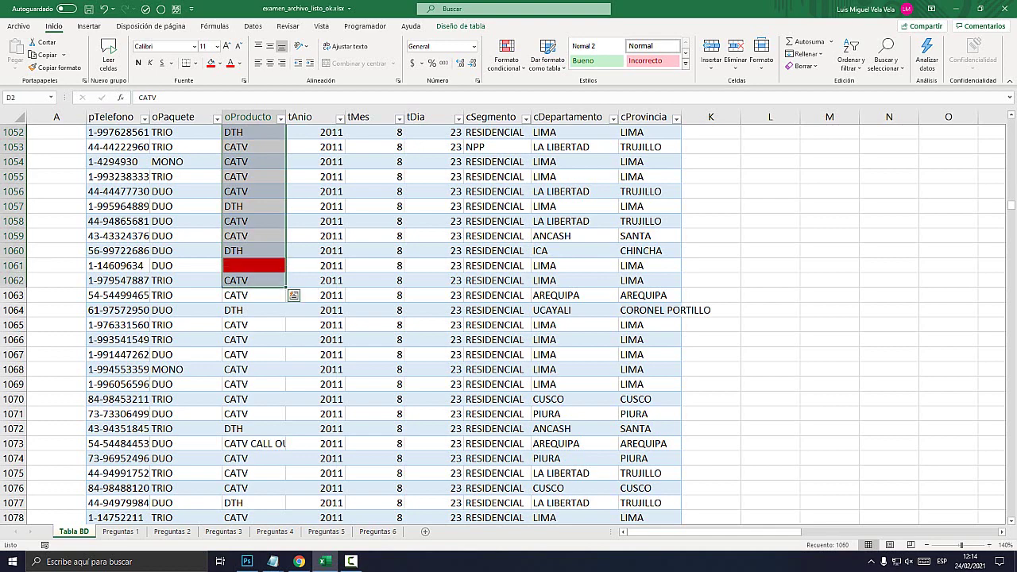
left_click(247, 561)
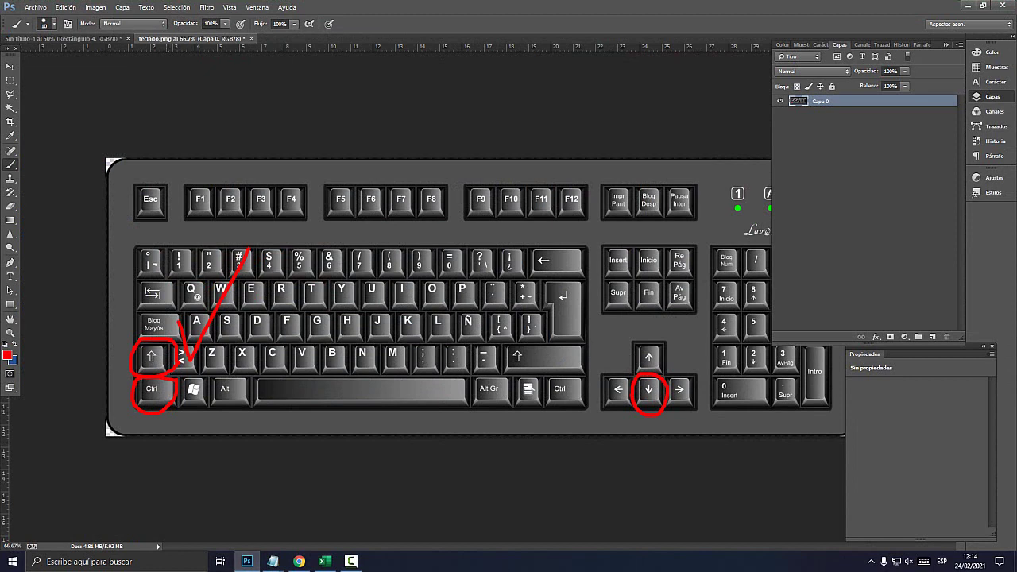
left_click(247, 561)
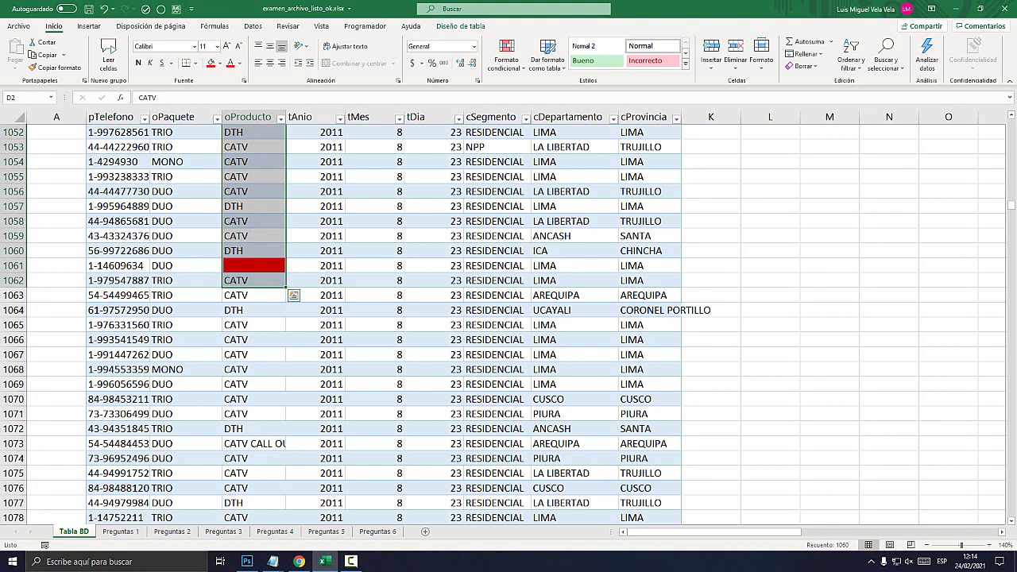
- Extend the selection with Ctrl+Shift+Down down to row 2595
key("ctrl+shift+Down")
scroll(509, 324, "down", 3)
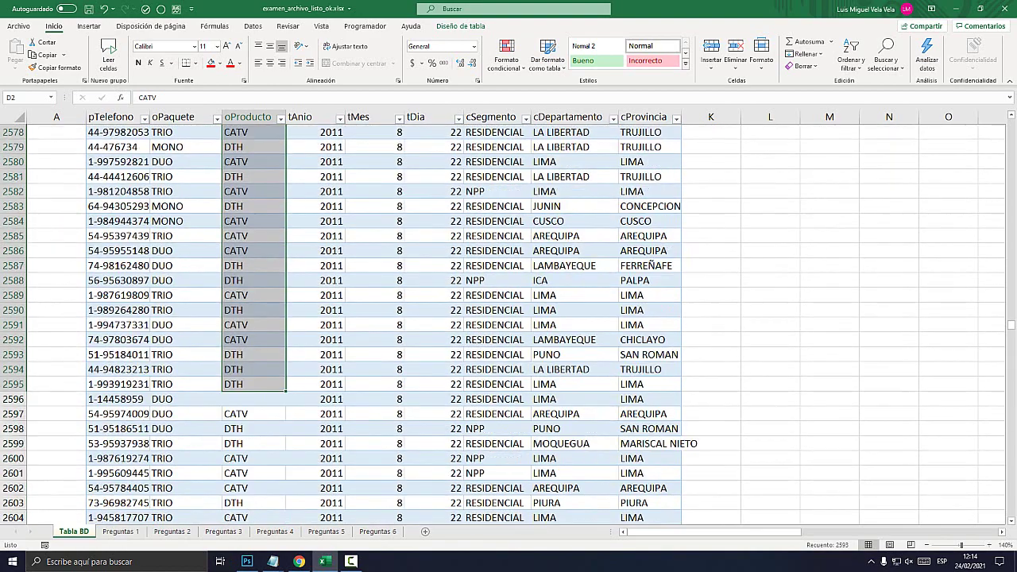
scroll(508, 325, "down", 3)
scroll(509, 324, "down", 2)
scroll(508, 324, "up", 1)
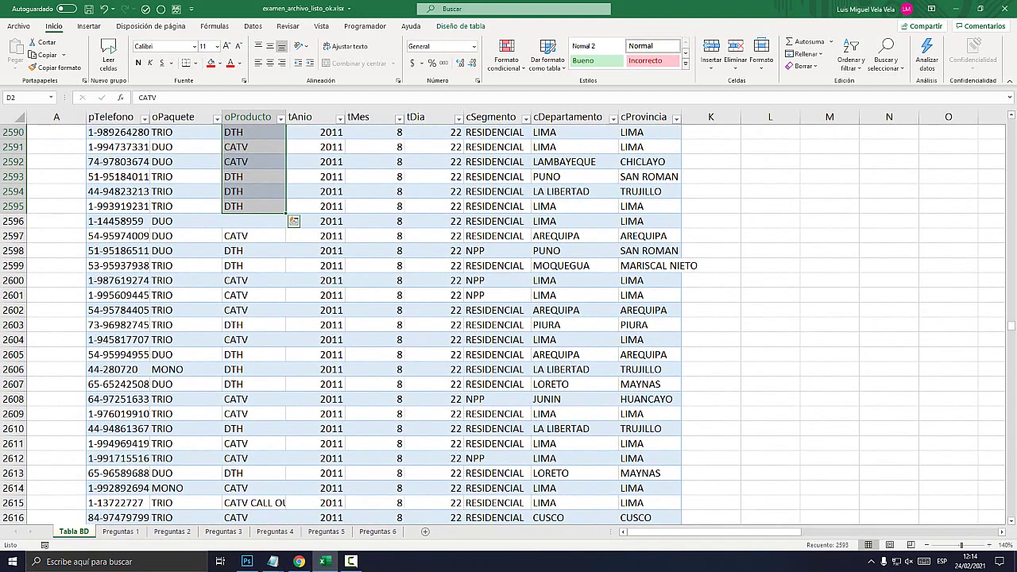
- Extend the selection to the last data row, 5000, then bring up the keyboard image
key("ctrl+shift+Down")
key("ctrl+shift+Down")
key("ctrl+shift+Down")
key("ctrl+shift+Down")
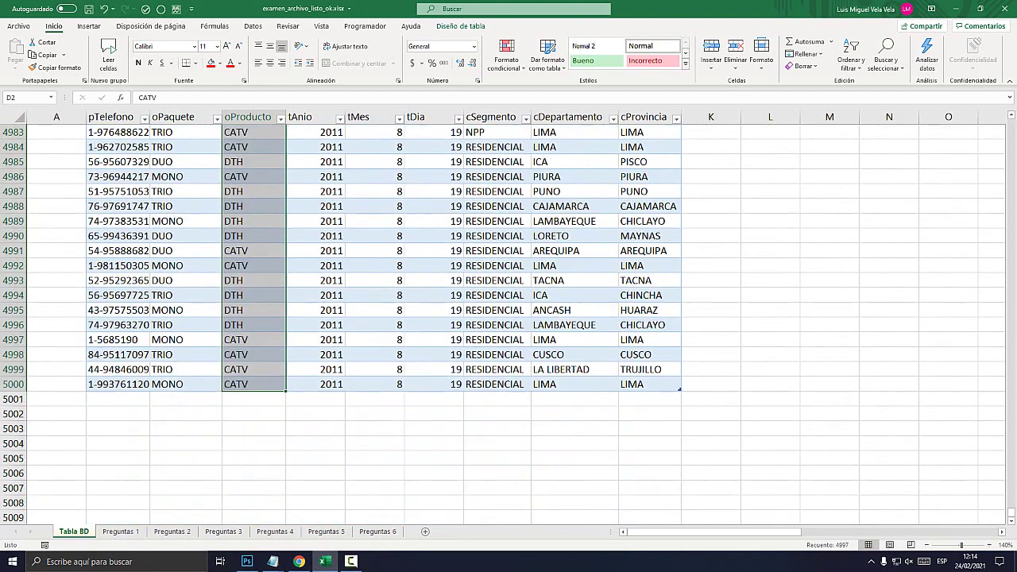
scroll(508, 324, "down", 1)
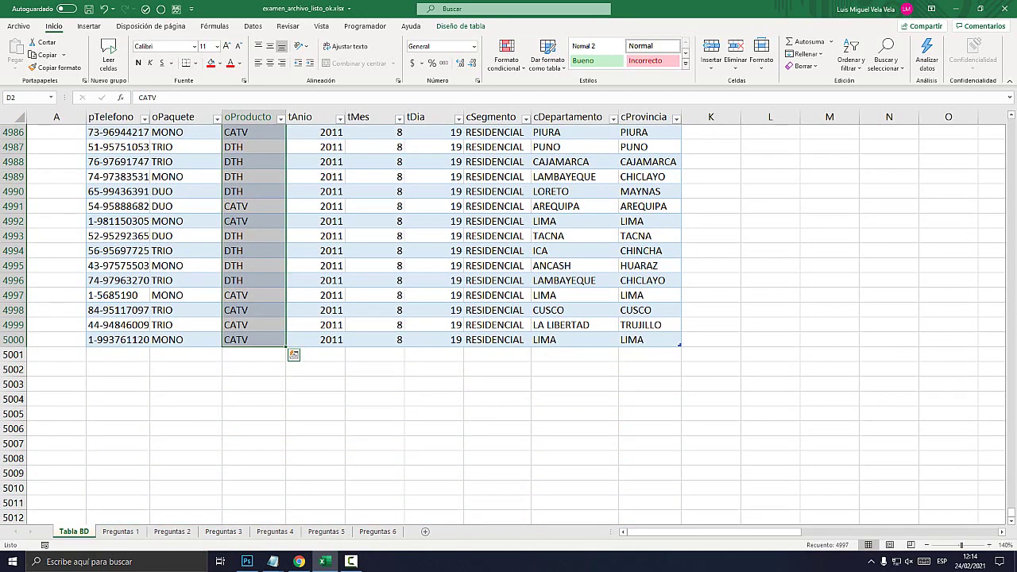
scroll(509, 326, "up", 8)
scroll(508, 326, "up", 6)
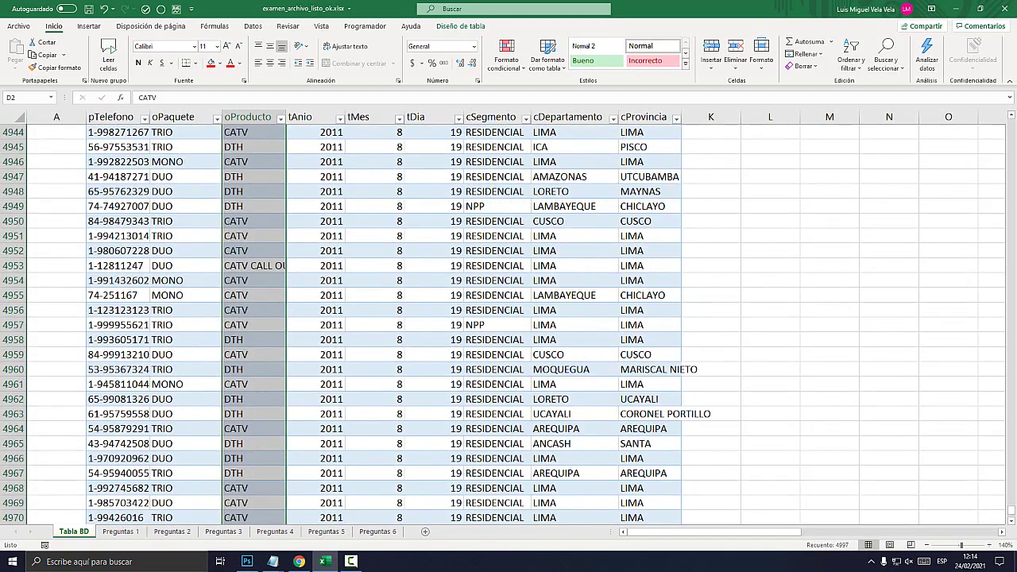
scroll(509, 326, "up", 8)
scroll(508, 326, "up", 7)
scroll(509, 326, "up", 8)
scroll(509, 326, "up", 8)
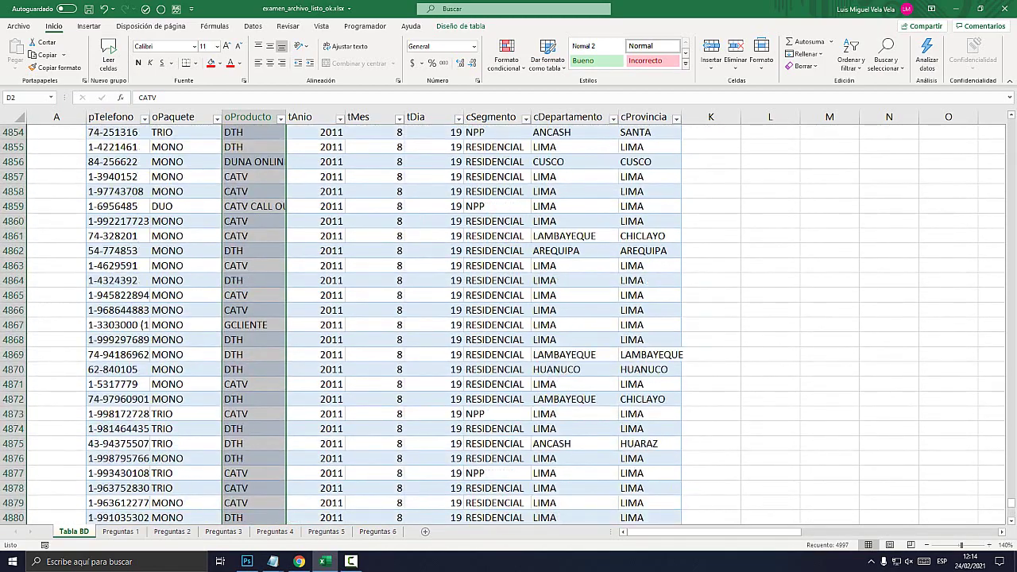
scroll(509, 325, "up", 8)
scroll(509, 326, "up", 8)
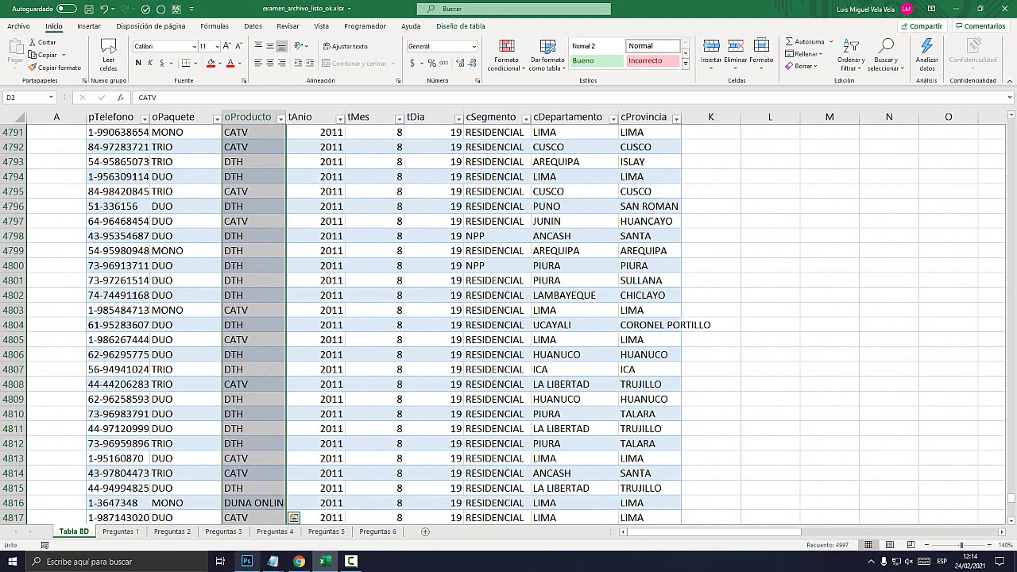
left_click(246, 562)
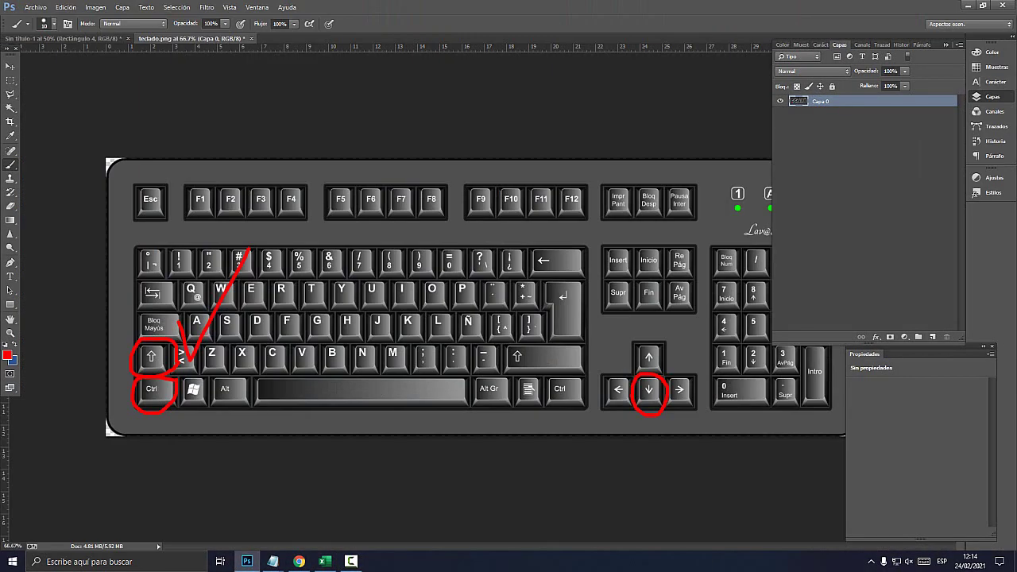
- Show the whole keyboard image, then scroll Excel to the top and click H2 to clear the selection
key("alt+Tab")
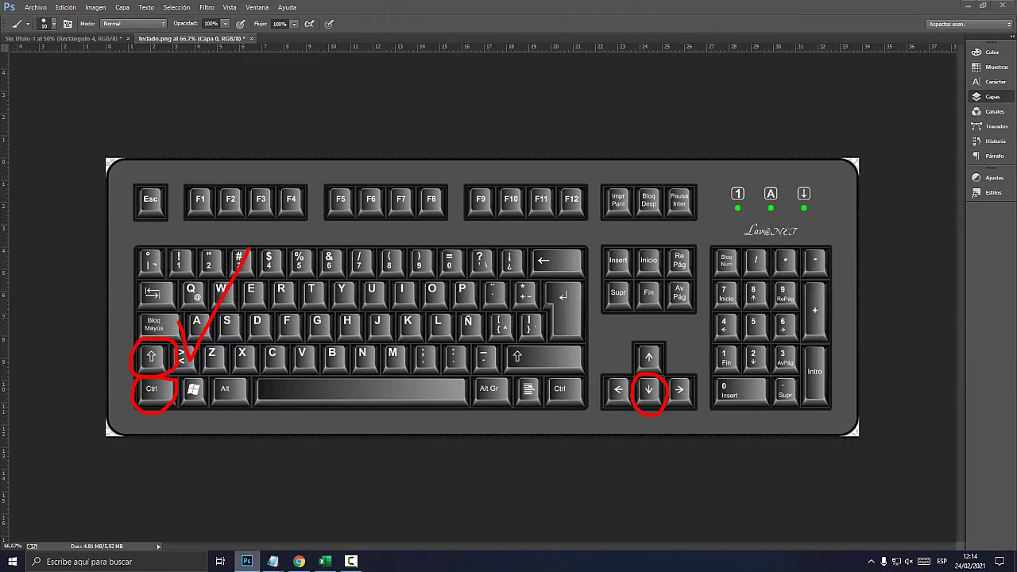
left_click_drag(1011, 498, 1011, 119)
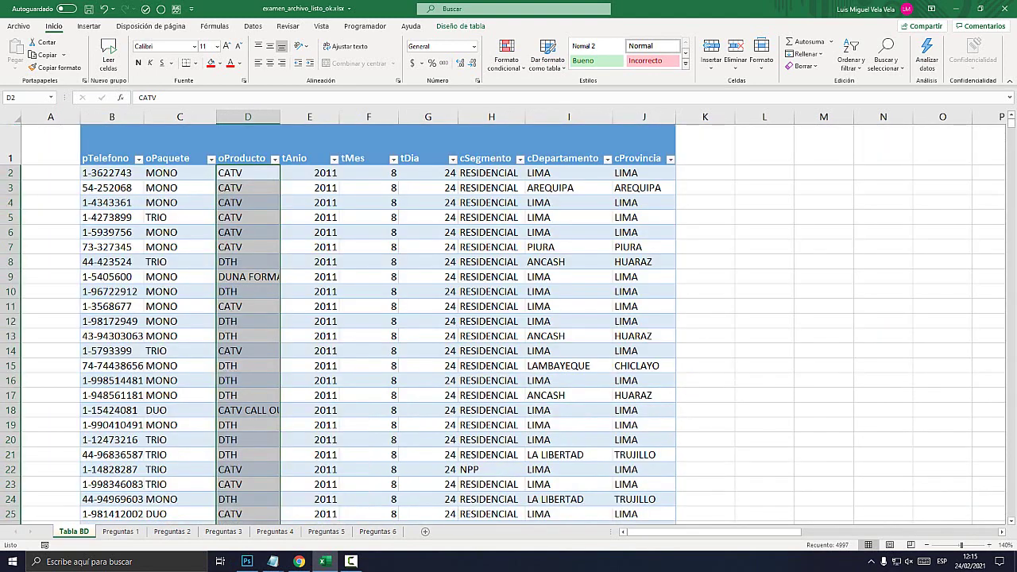
left_click(491, 172)
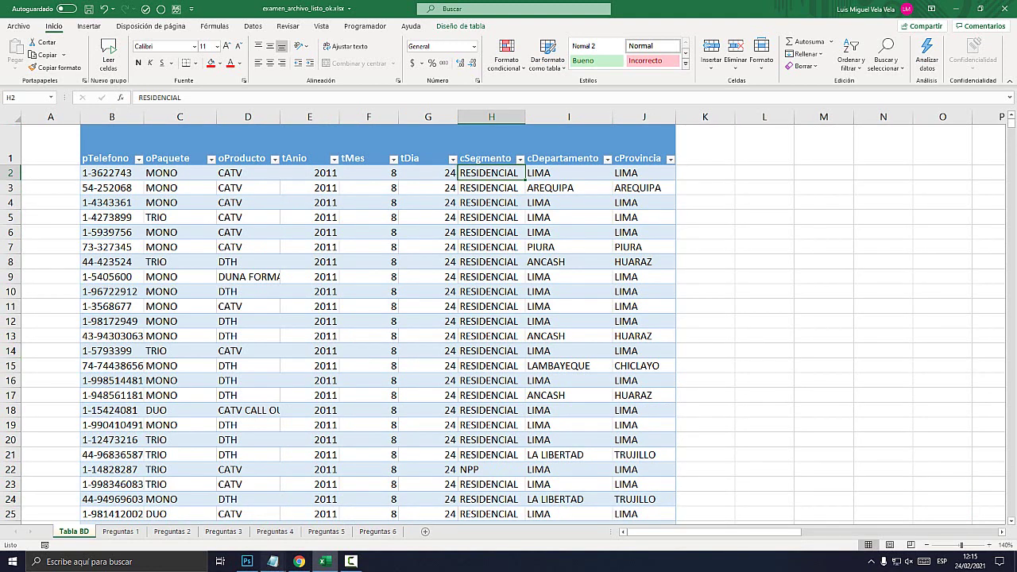
- Add a second note line 'Control + barra de espacios' in Notepad and minimize it
left_click(322, 504)
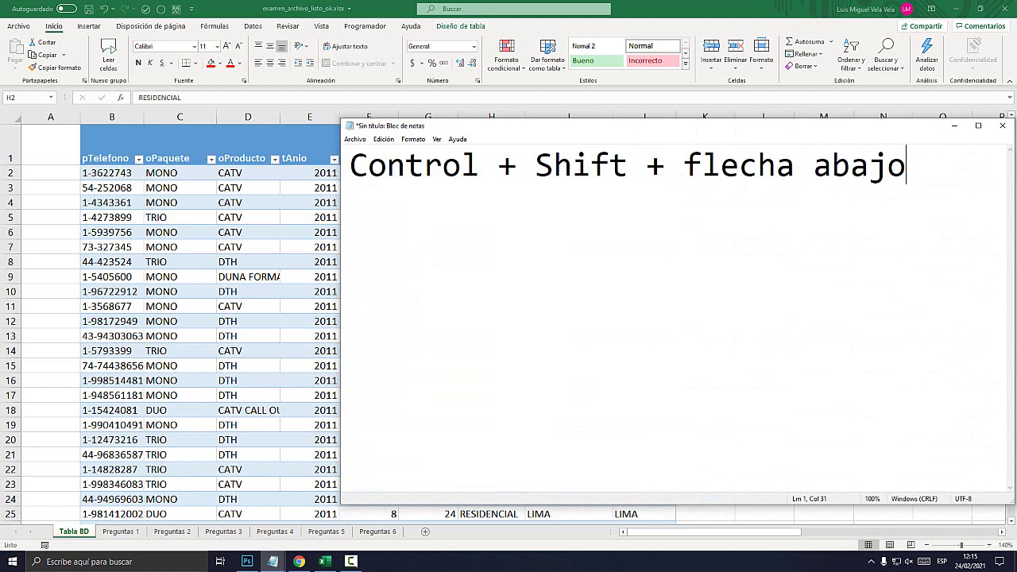
key("Return")
type("Control + ")
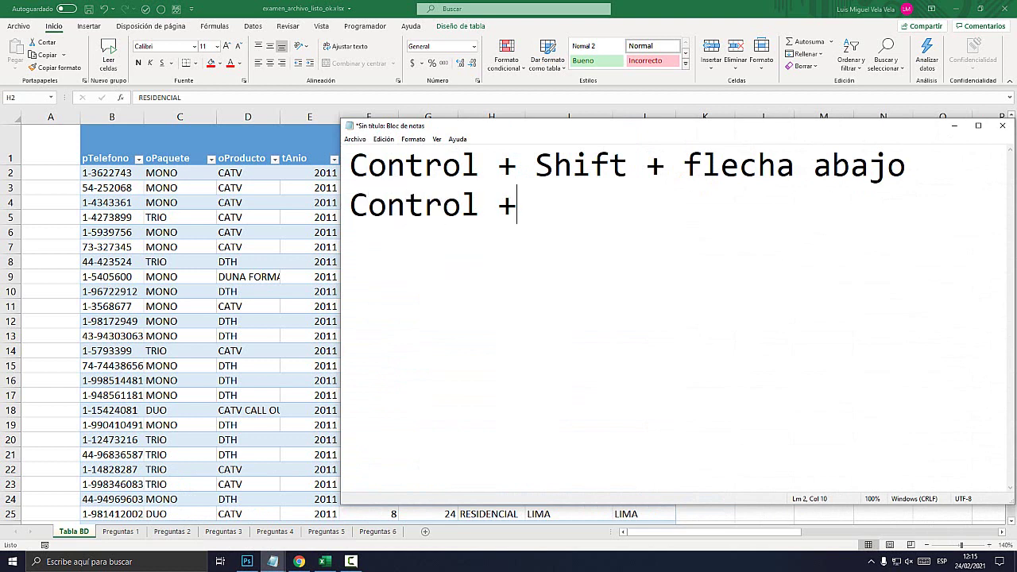
type("barra de espa")
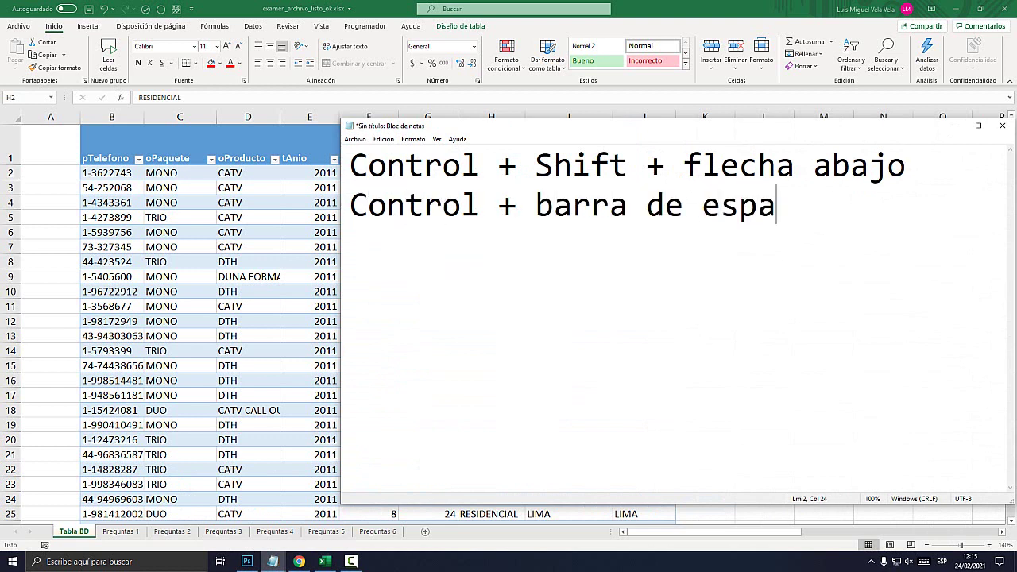
type("cios")
key("alt+space")
key("n")
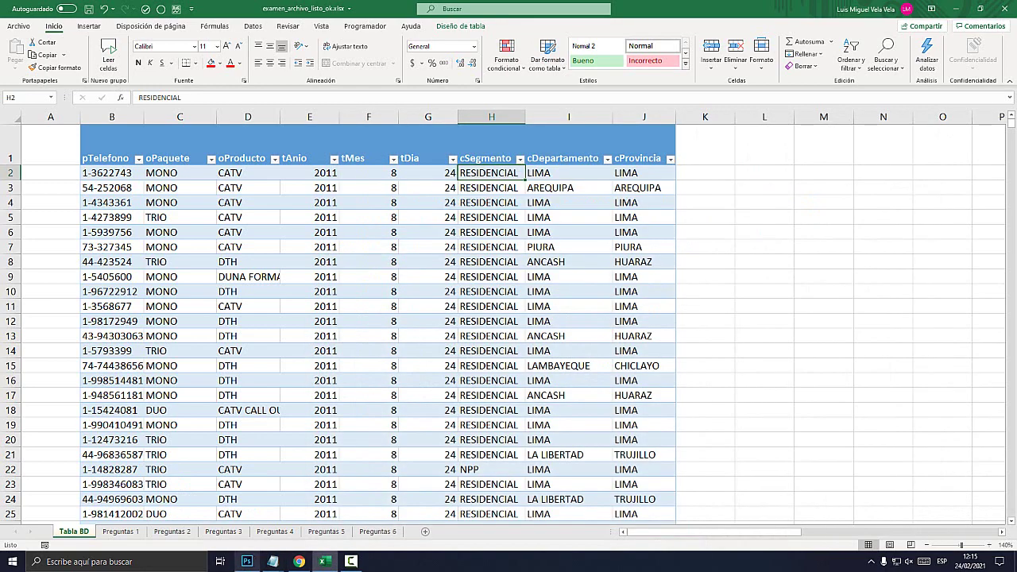
left_click(247, 562)
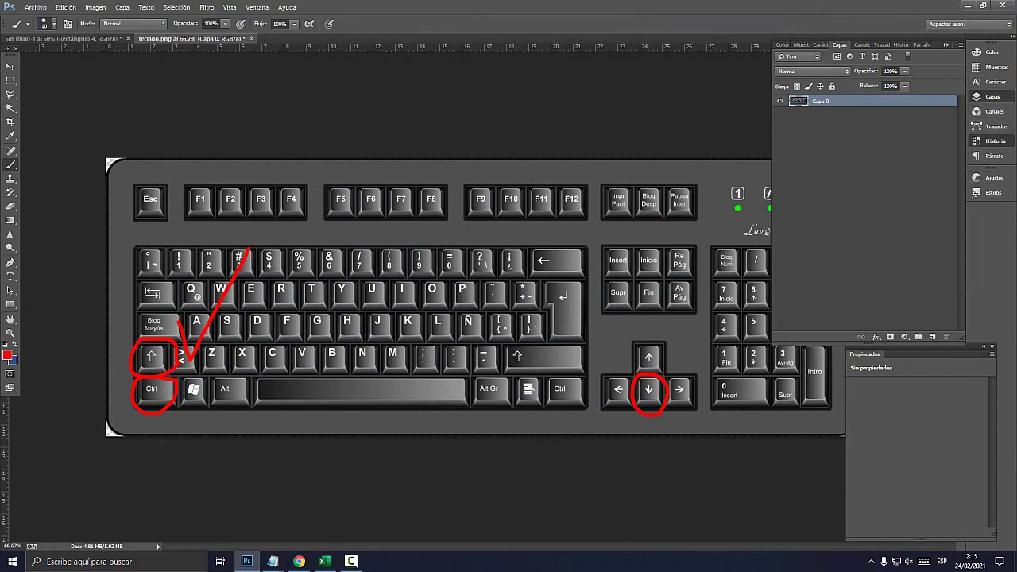
- Revert the image to its Abrir history state, then circle the left Ctrl key and spacebar in red
left_click(990, 141)
left_click(809, 70)
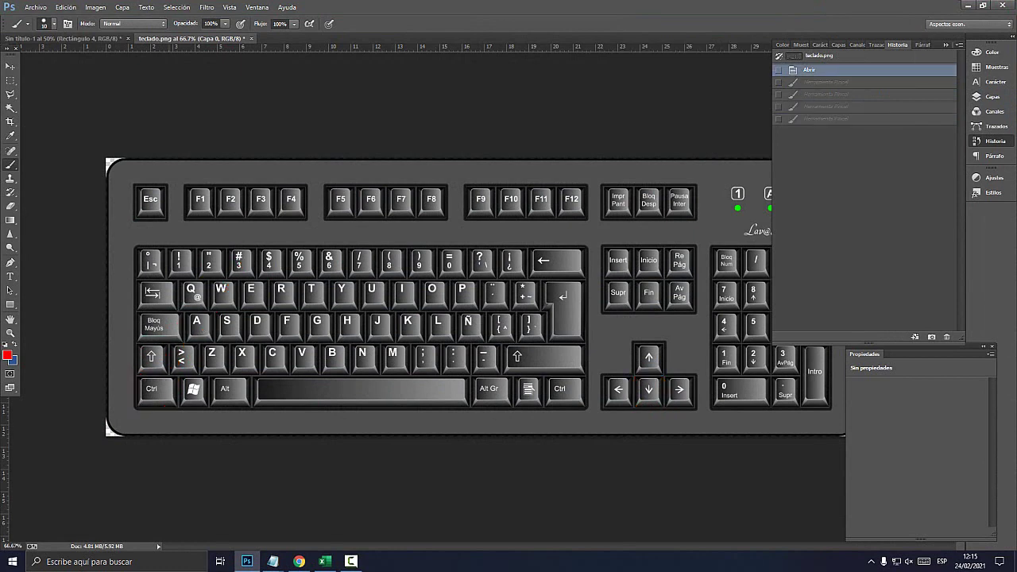
left_click_drag(165, 369, 175, 375)
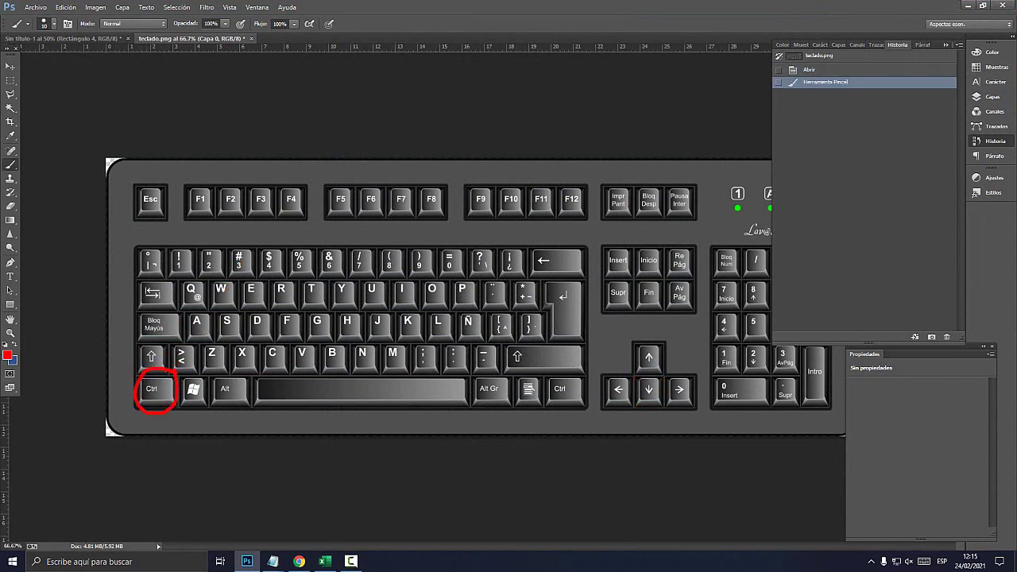
left_click_drag(459, 366, 308, 420)
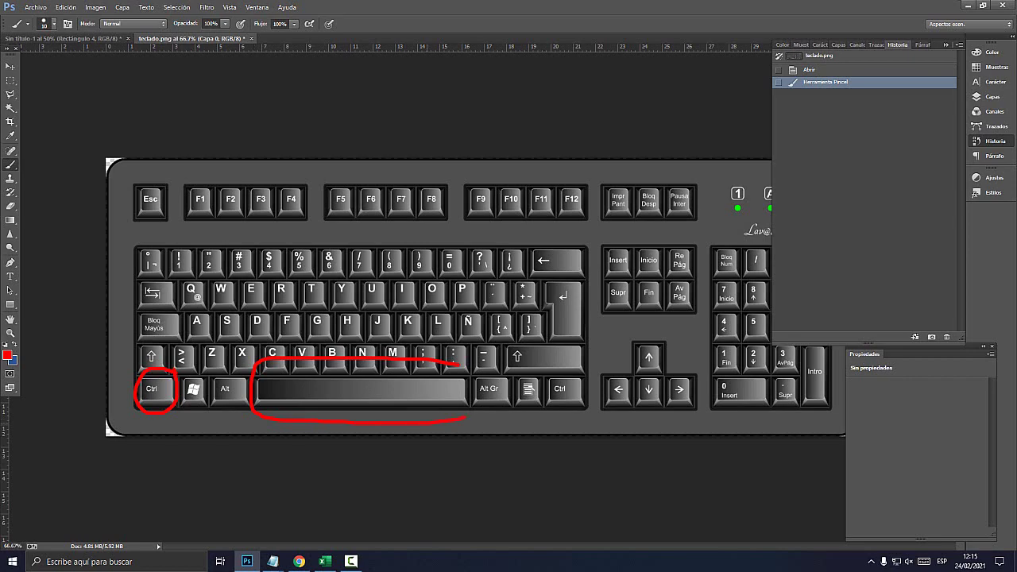
left_click_drag(466, 417, 461, 367)
left_click(324, 561)
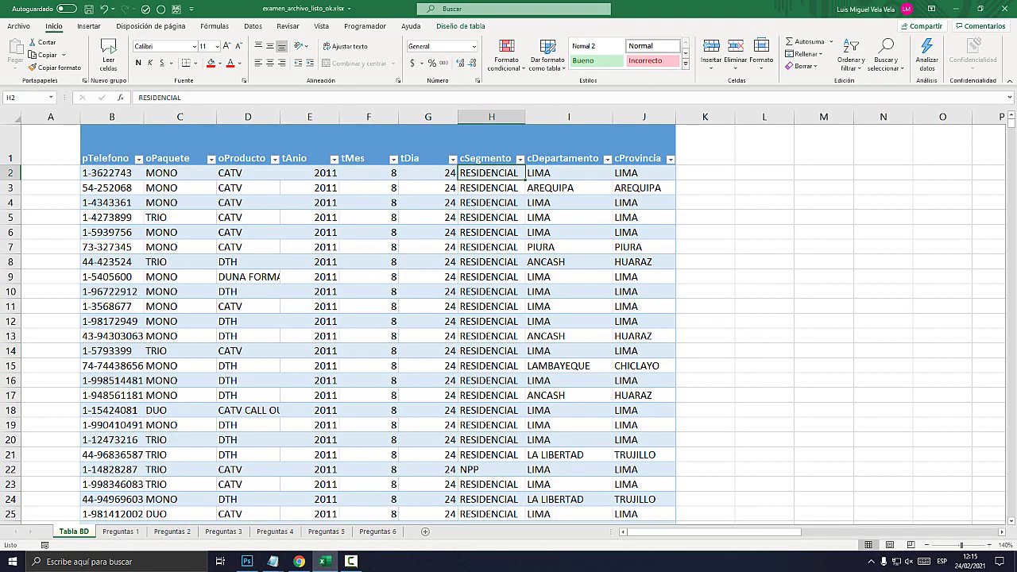
- From J2, extend the selection to the last cProvincia row and scroll back to the top
key("Right")
key("Right")
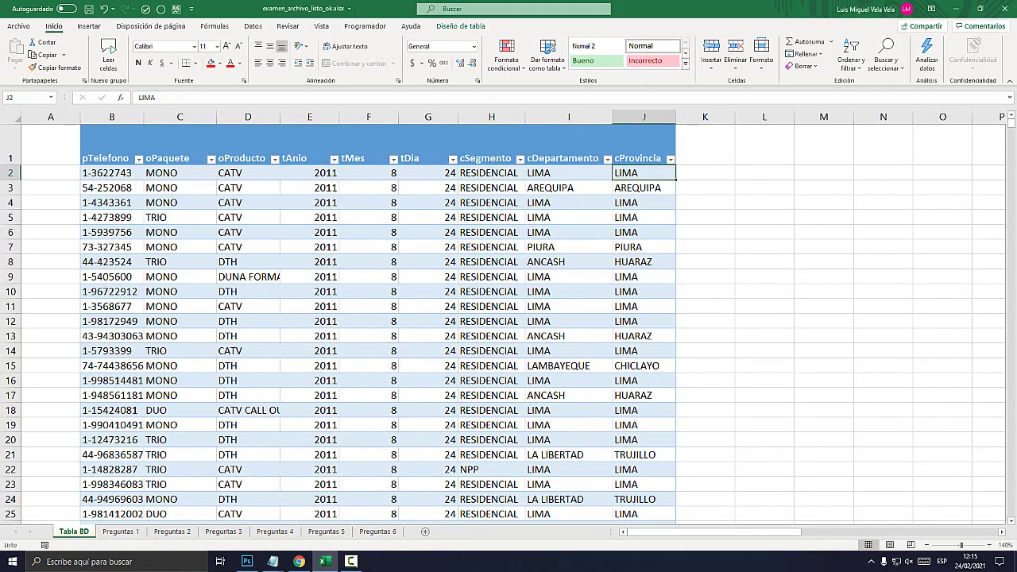
key("ctrl+shift+Down")
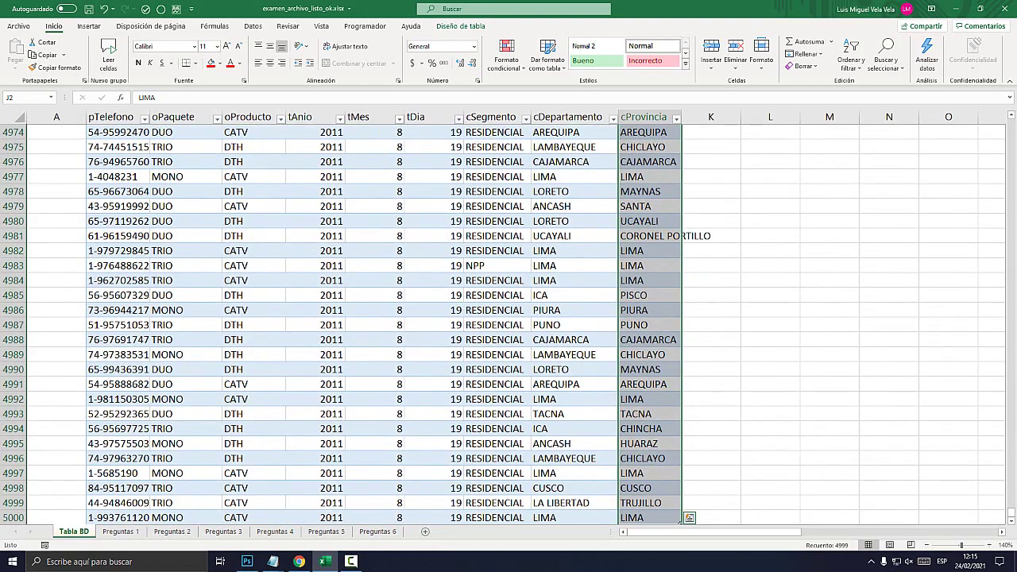
scroll(509, 326, "down", 6)
scroll(509, 326, "up", 1)
scroll(508, 326, "up", 1)
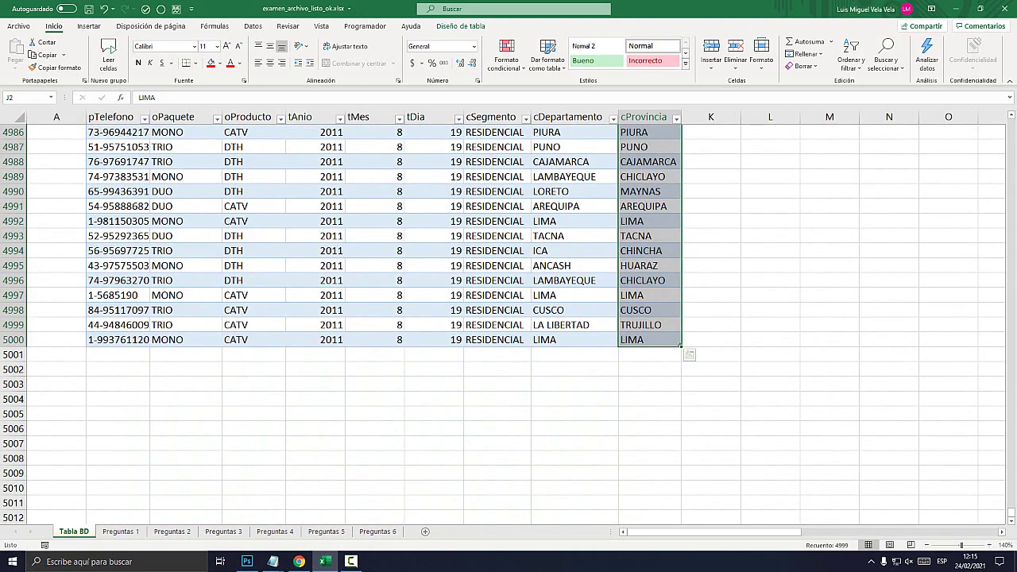
left_click_drag(1010, 509, 1011, 121)
- Clear cells J5:J12, then select the whole cProvincia column from J3 with Ctrl+Space
left_click_drag(643, 217, 643, 321)
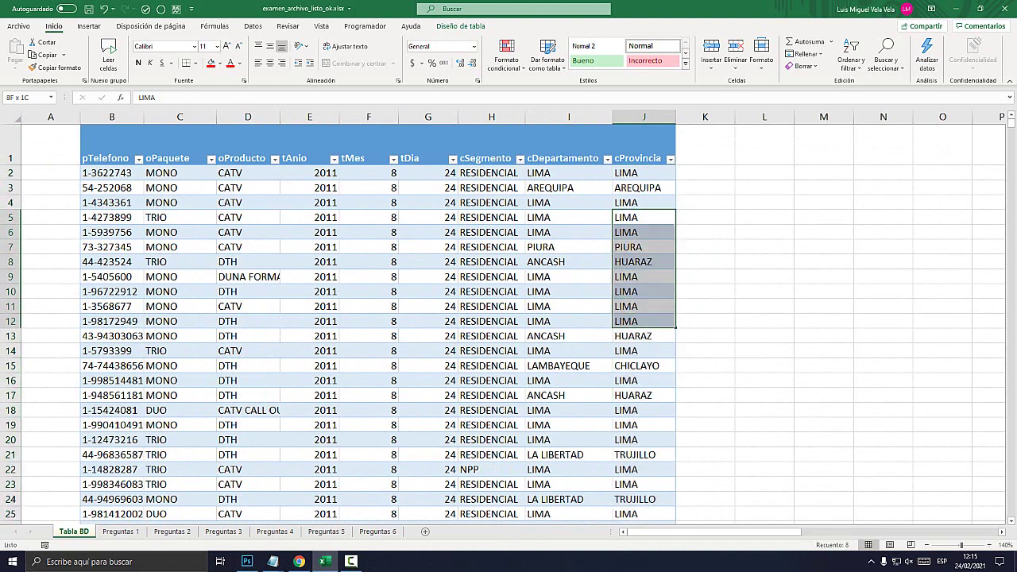
key("Delete")
left_click(644, 381)
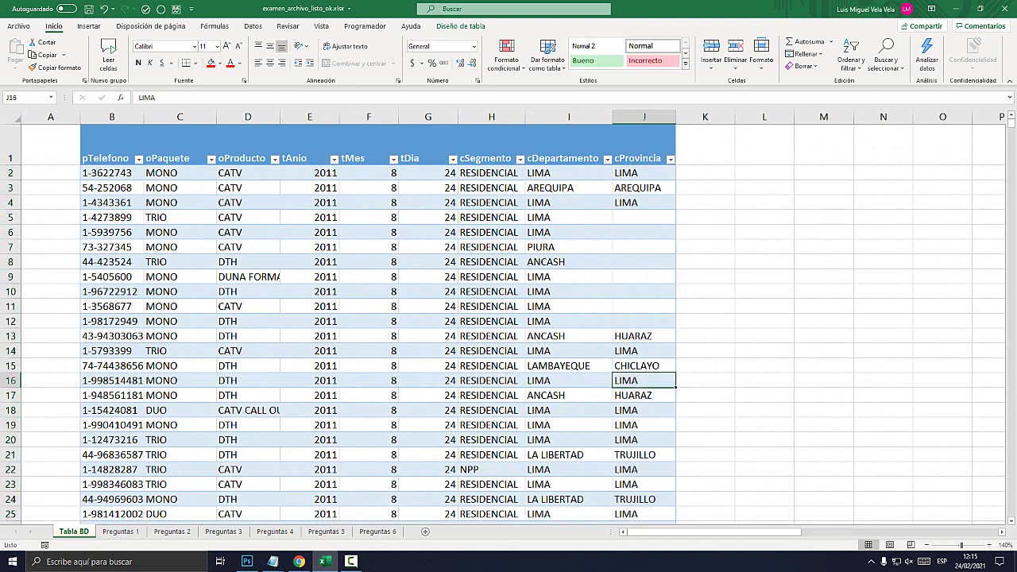
left_click(644, 336)
left_click(644, 187)
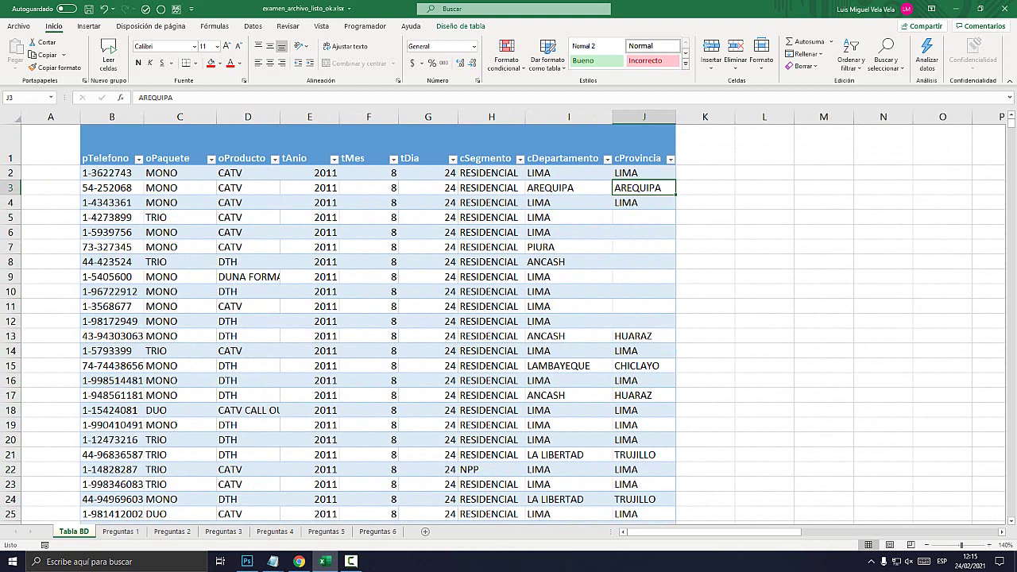
key("ctrl+space")
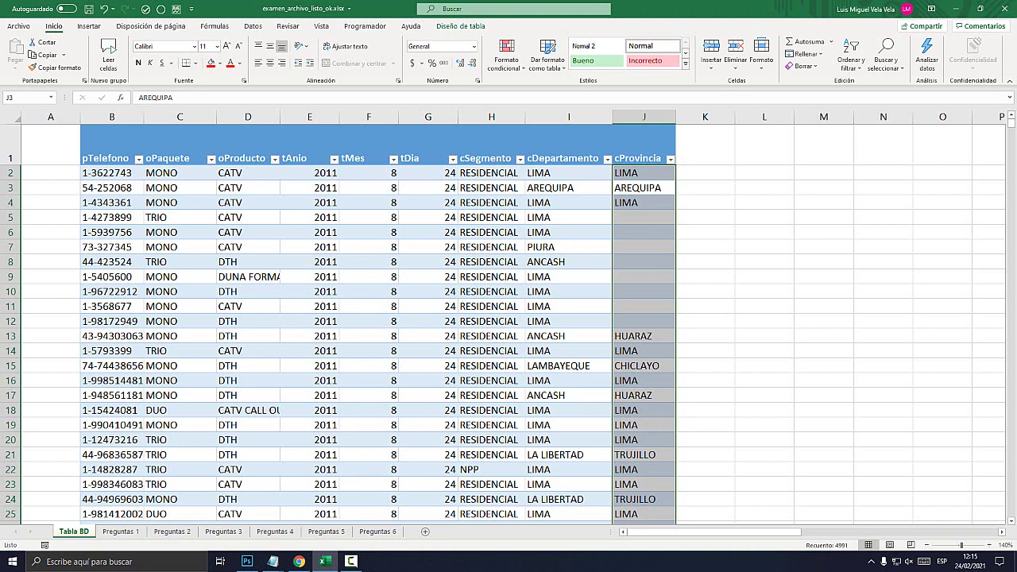
- Type sample entries sdfgsdfg, dfg, dfg and g into cells of column L starting at L2
left_click(764, 172)
type("sdfgsdfg")
key("Return")
left_click(764, 276)
type("dfg")
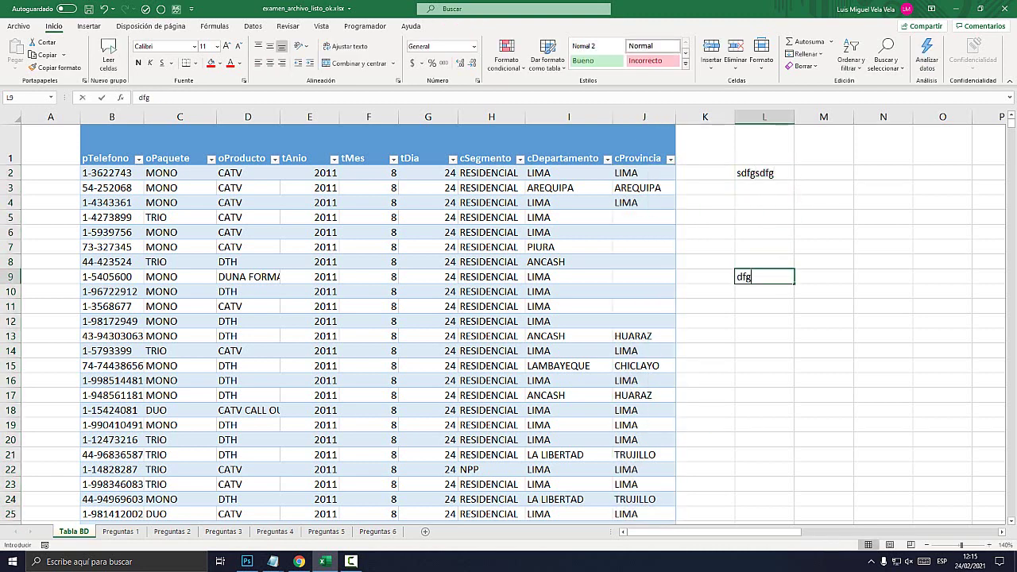
left_click(763, 232)
type("dfg")
left_click(764, 203)
type("g")
- Add more sample entries (dfgdfgdfg, dfgdfg, dfgdfgd) further down column L around L14 to L22
left_click(764, 350)
type("dfg")
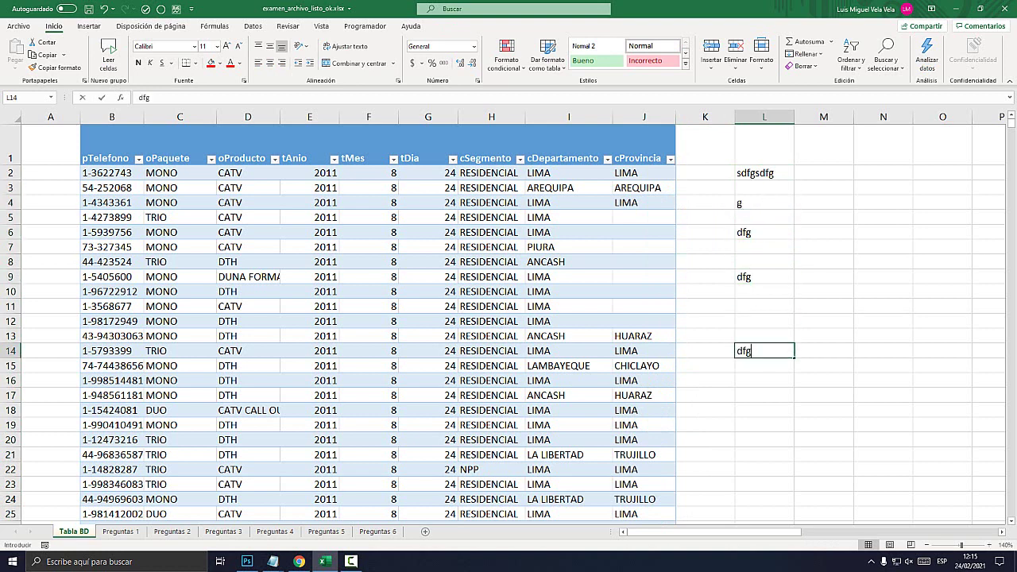
type("dfgdfg")
left_click(764, 425)
type("dfgdfg")
left_click(764, 470)
type("dfgdfgd")
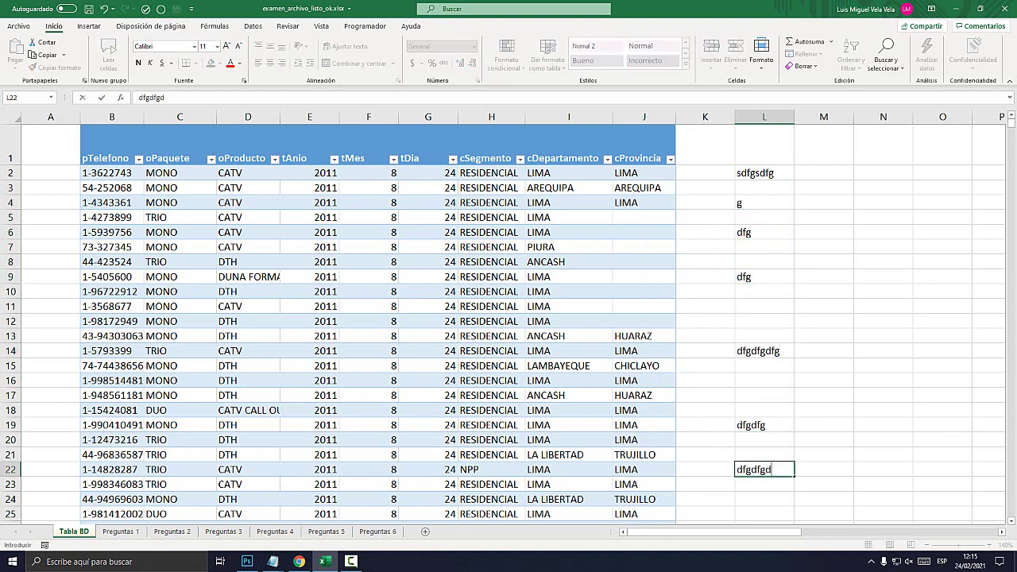
left_click(764, 277)
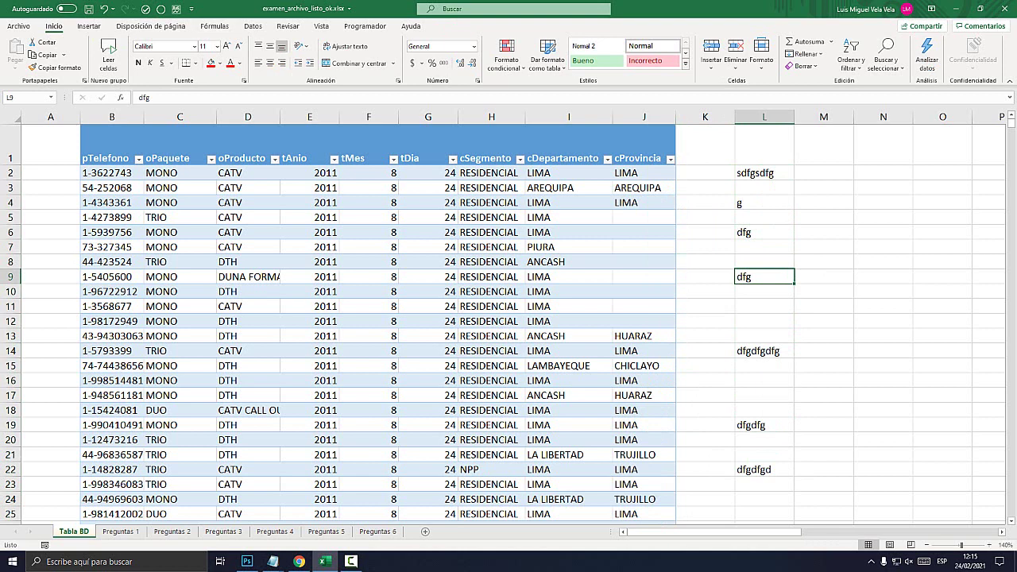
- Fill cell L9 light green, then select all of column L with Ctrl+Space
left_click(220, 63)
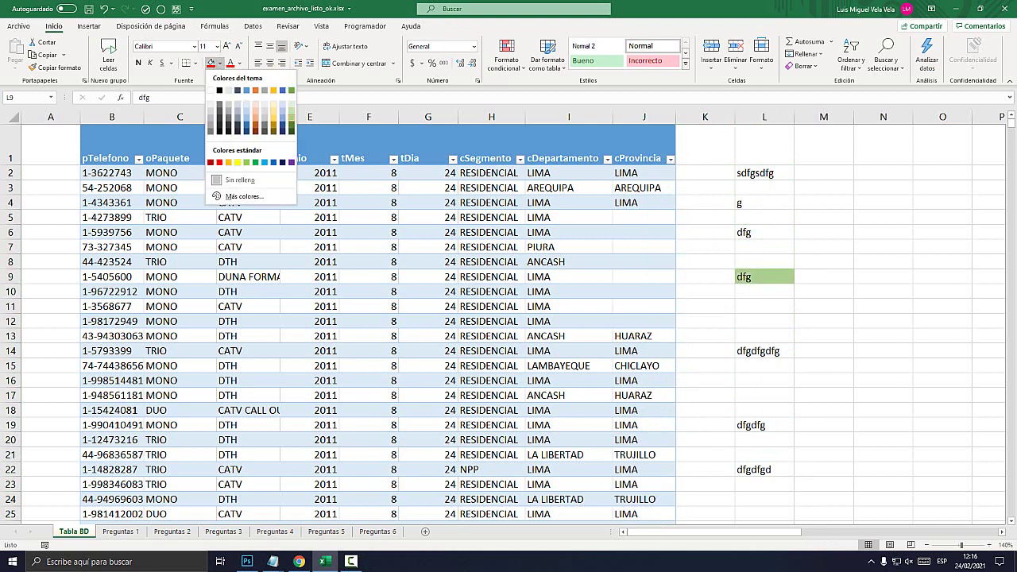
left_click(292, 114)
left_click_drag(764, 276, 763, 470)
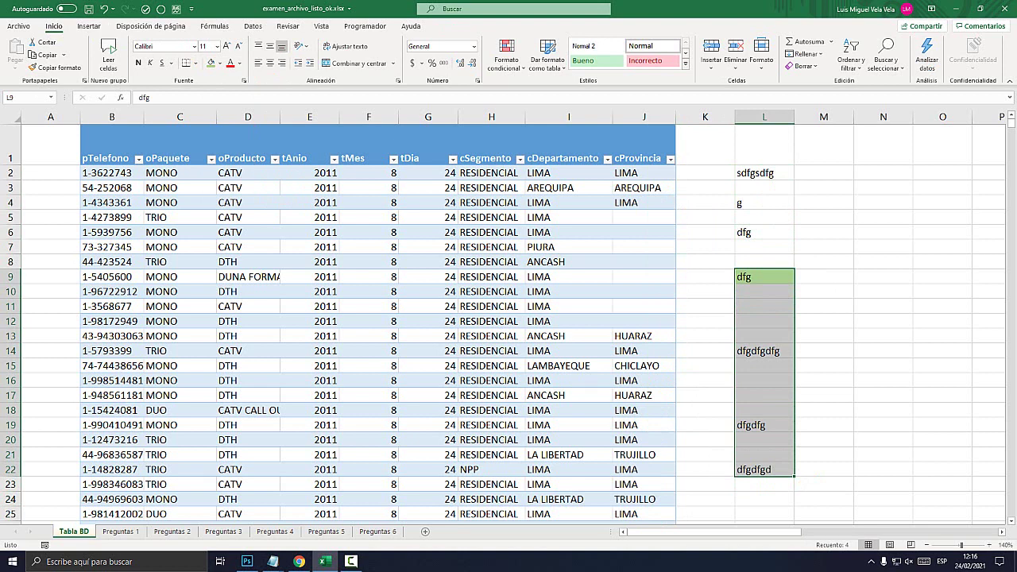
left_click_drag(764, 173, 763, 484)
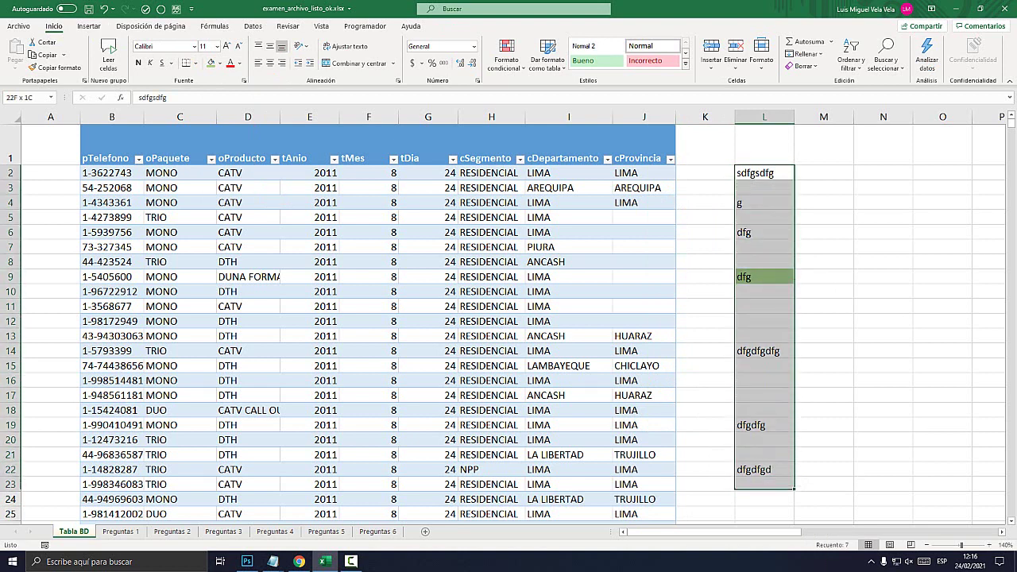
left_click(764, 277)
key("ctrl+space")
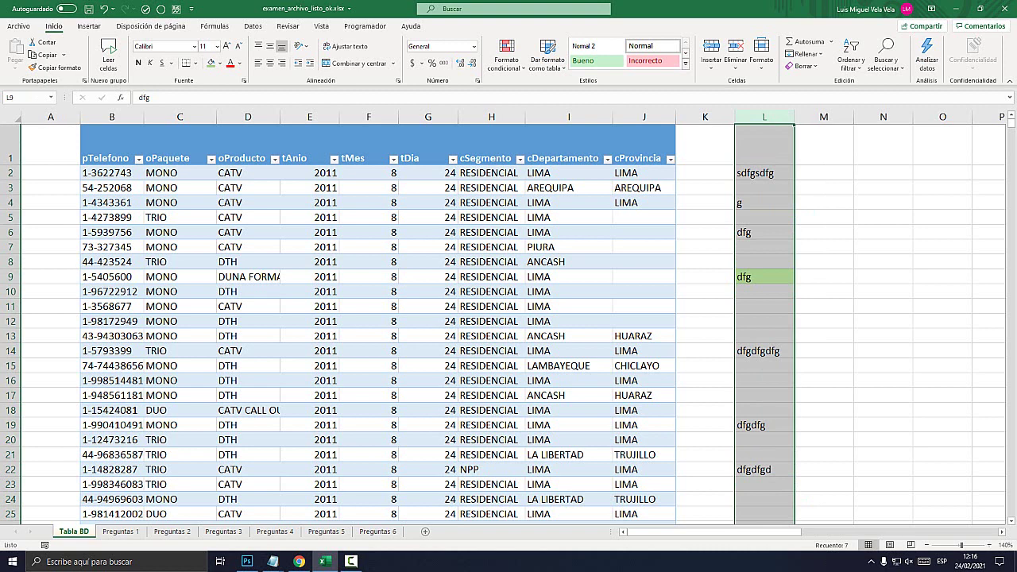
left_click(247, 561)
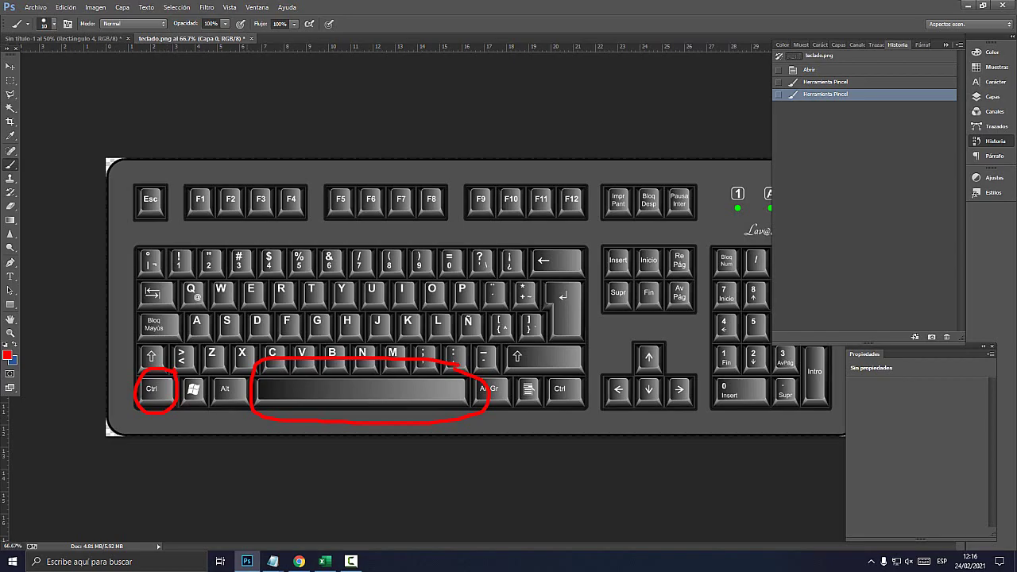
left_click(247, 561)
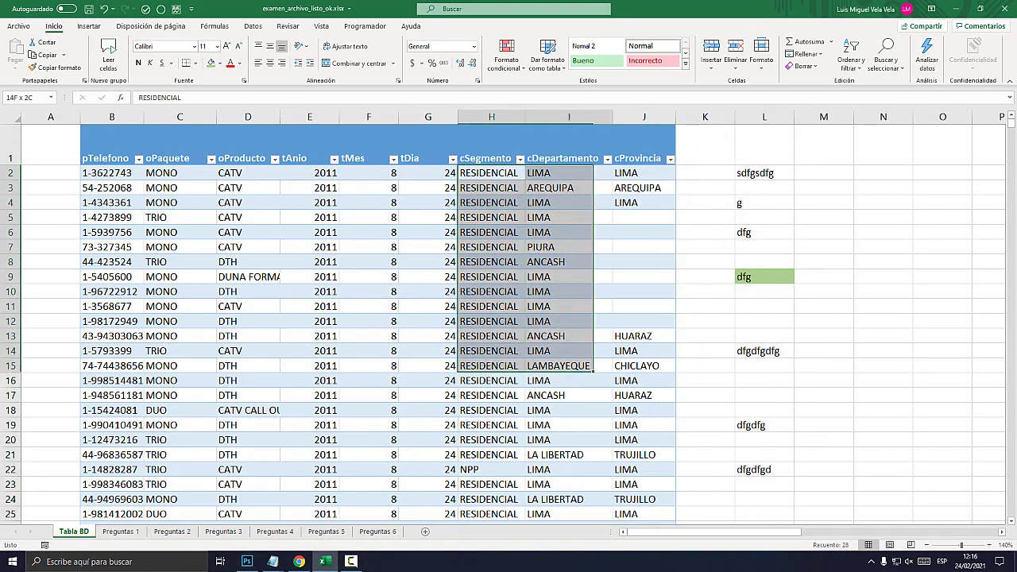
- Select the whole cSegmento table column with Ctrl+Space from a cell near H5
left_click(491, 217)
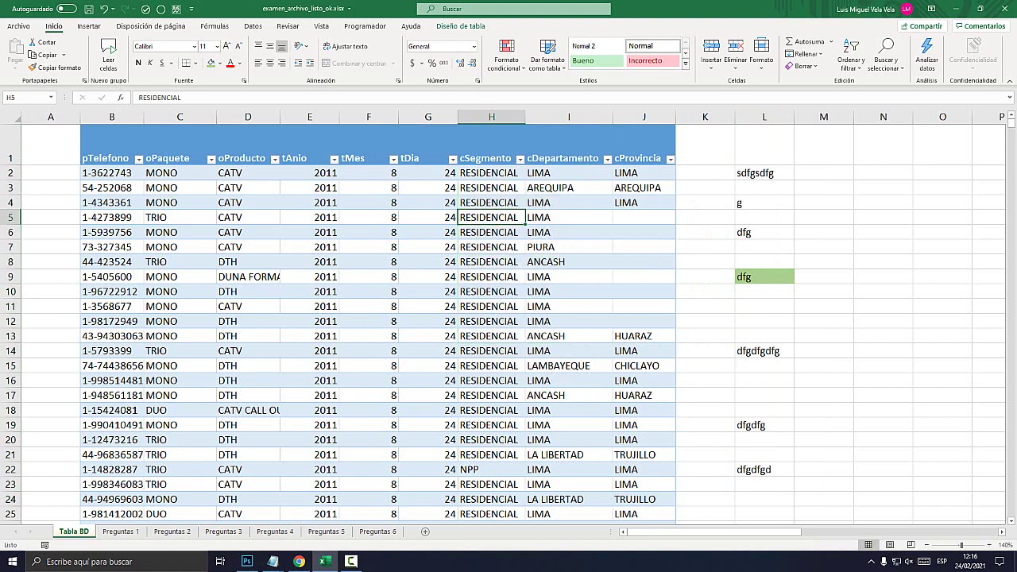
left_click(491, 305)
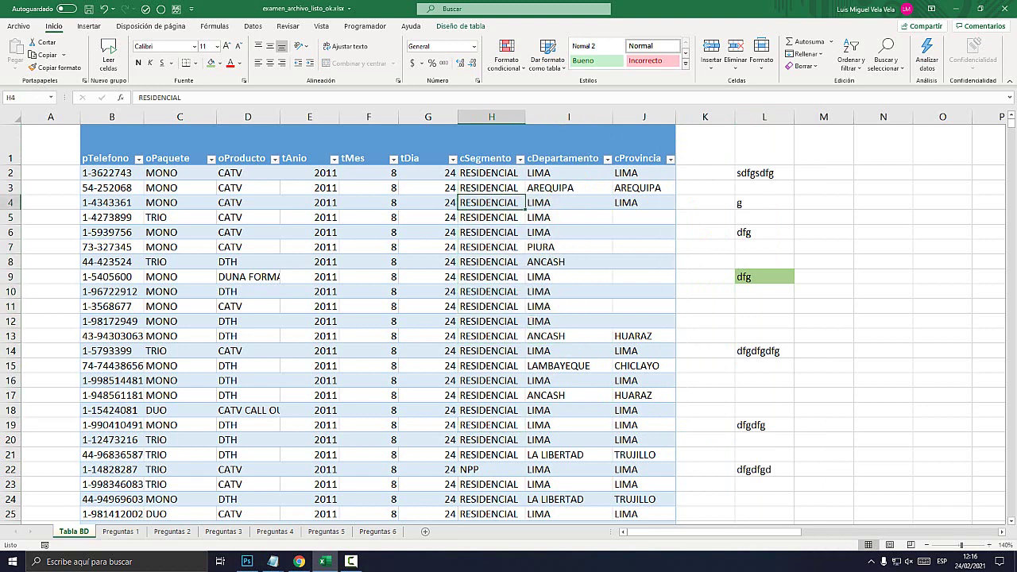
key("ctrl+space")
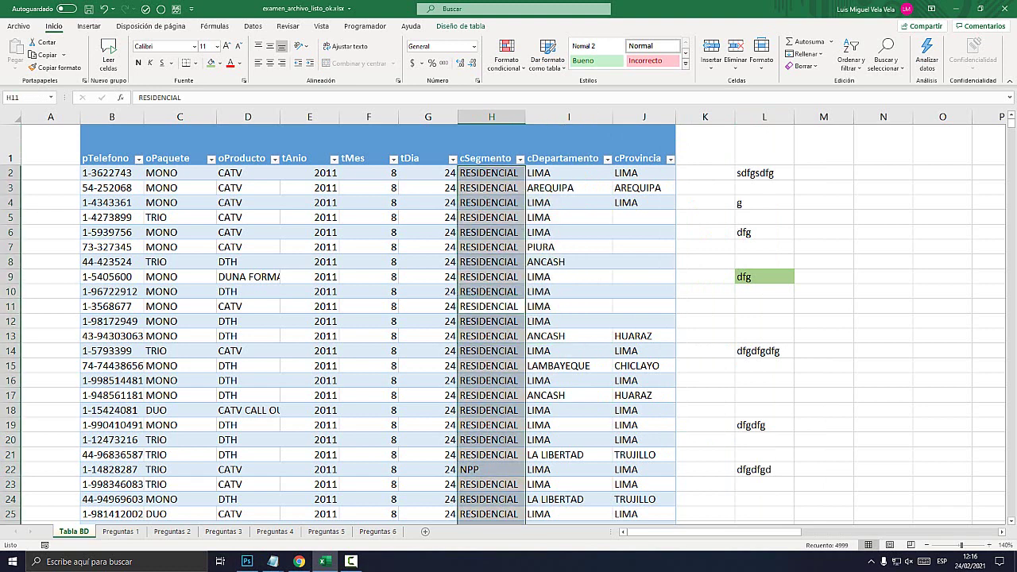
scroll(508, 318, "down", 5)
scroll(508, 318, "down", 4)
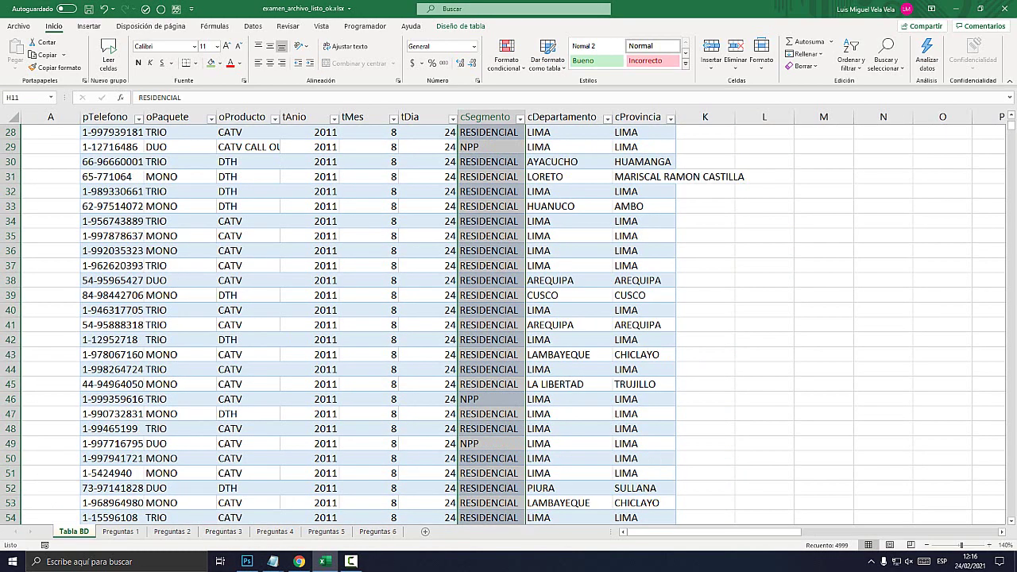
scroll(508, 317, "up", 9)
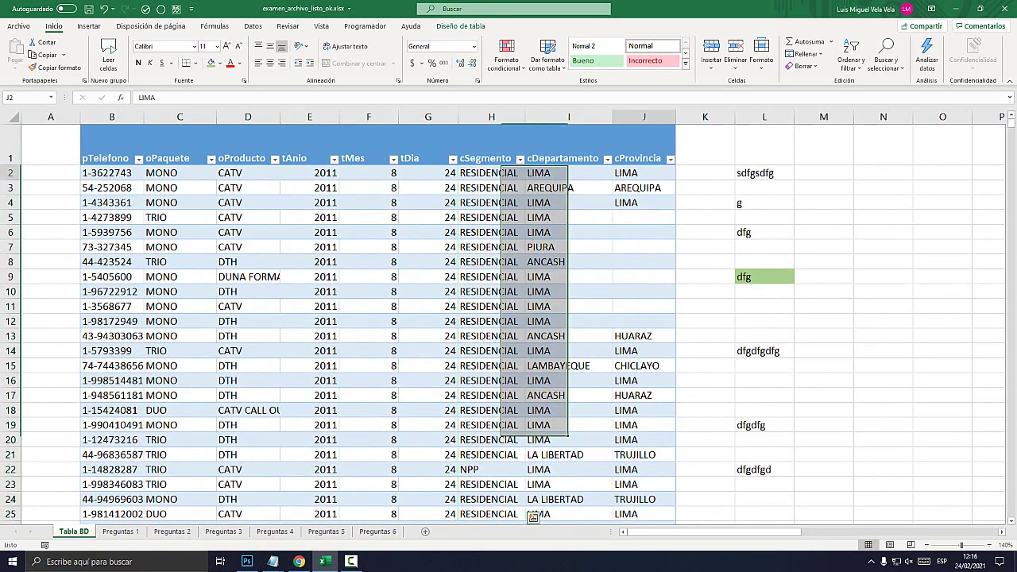
- Reselect the emptied cProvincia cells J5 to J12, then pick cell I7
left_click(644, 188)
left_click_drag(643, 217, 644, 321)
left_click(568, 248)
mouse_move(272, 561)
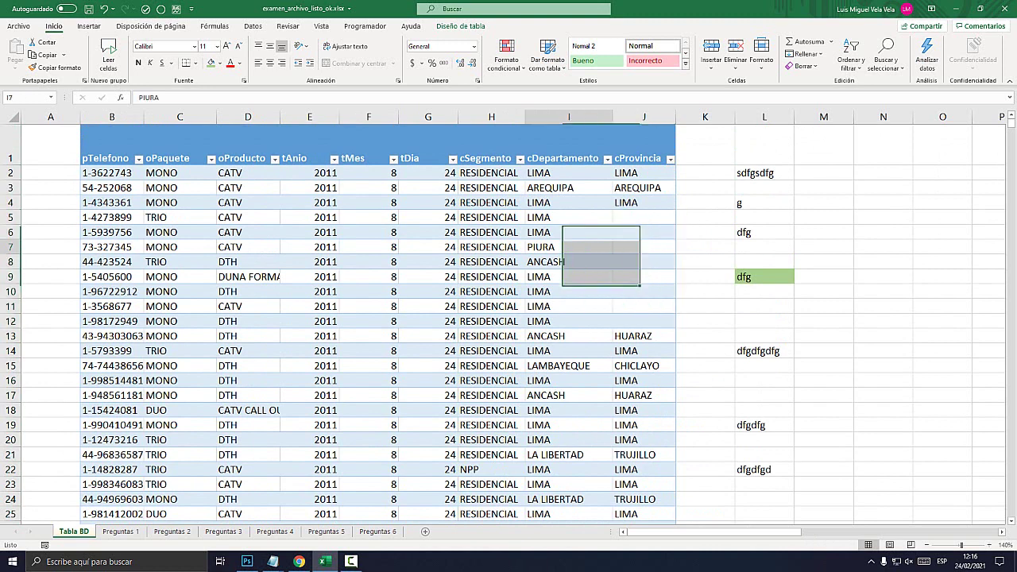
- Highlight the first shortcut note's text in Notepad, then return to Excel at cell J2
left_click(329, 512)
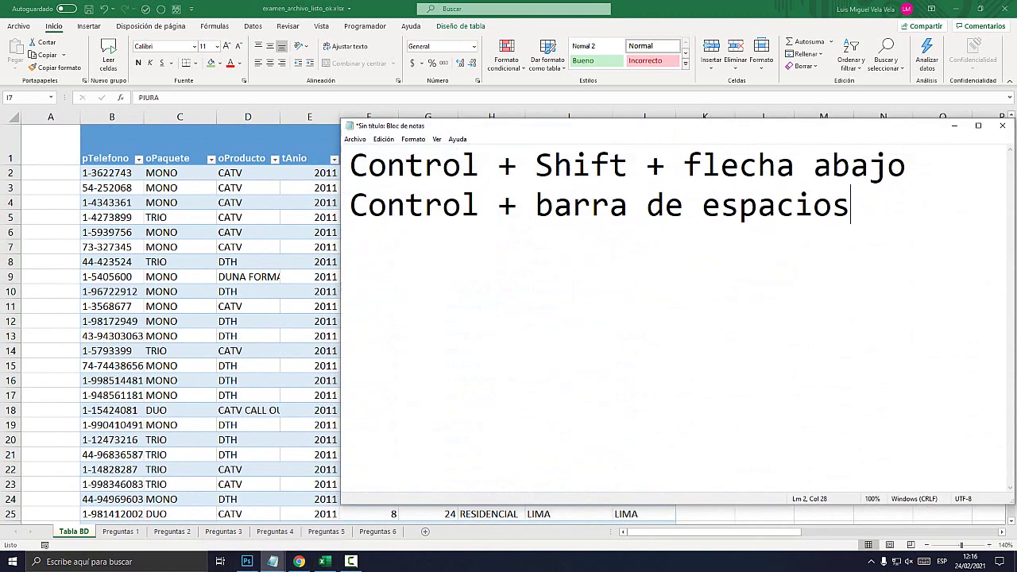
left_click(589, 164)
left_click_drag(906, 164, 368, 164)
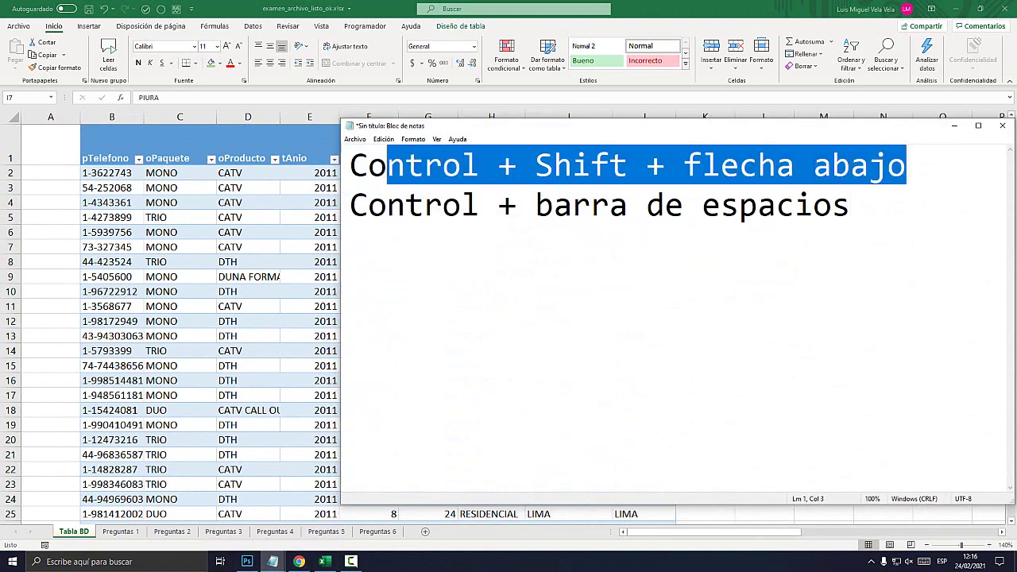
key("alt+Tab")
left_click(643, 173)
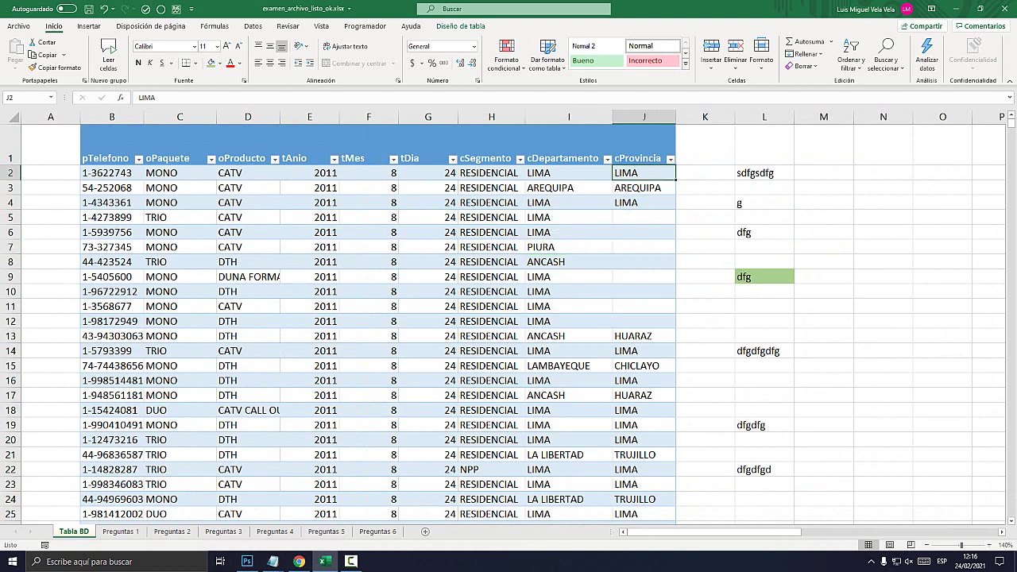
- Undo the old marks, circle the left Ctrl and down-arrow keys in red, and minimize Photoshop
left_click(247, 561)
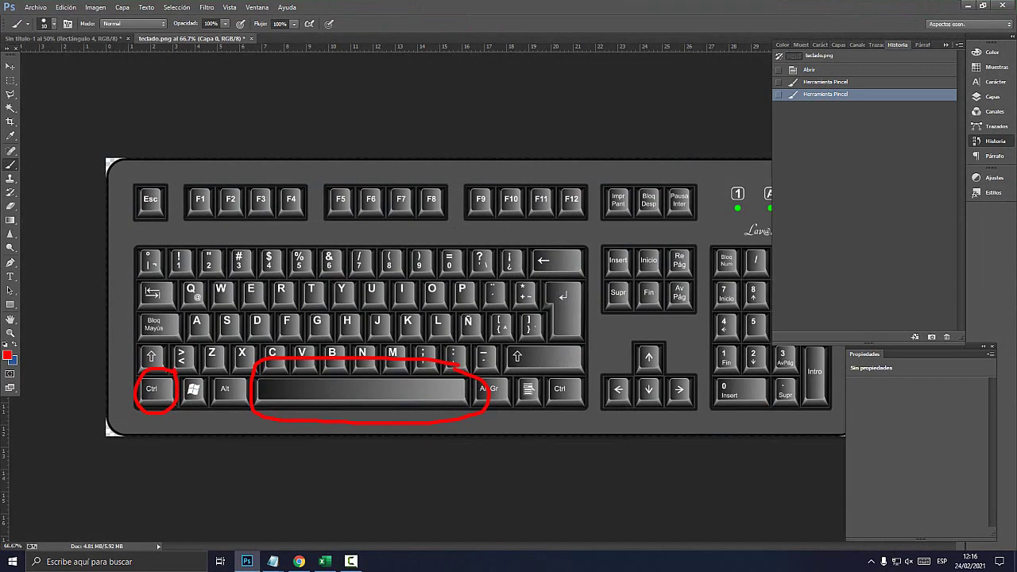
key("ctrl+alt+z")
key("ctrl+alt+z")
mouse_move(176, 371)
left_mouse_down()
mouse_move(144, 362)
mouse_move(167, 341)
left_mouse_up()
left_click_drag(661, 370, 651, 358)
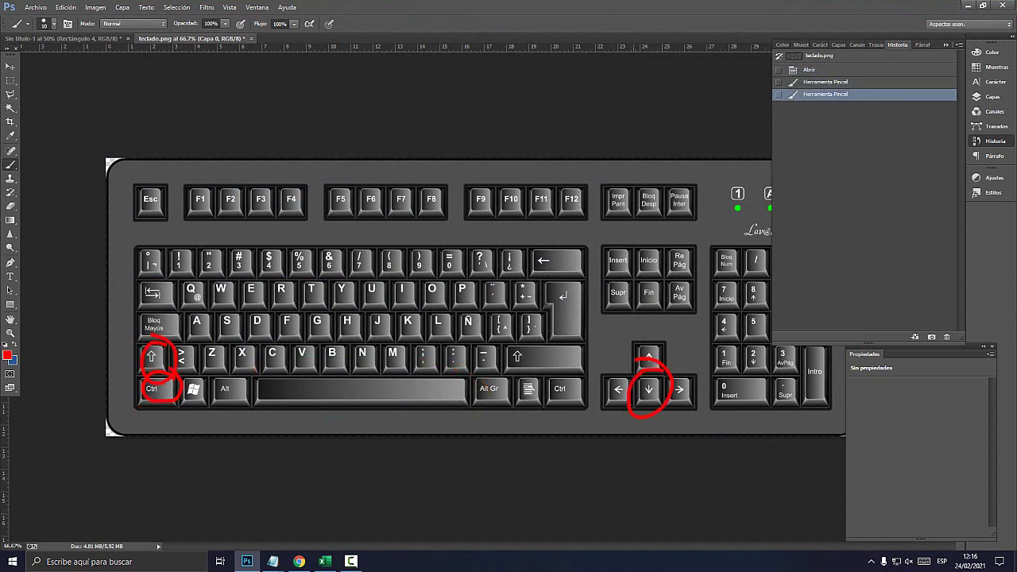
left_click(967, 4)
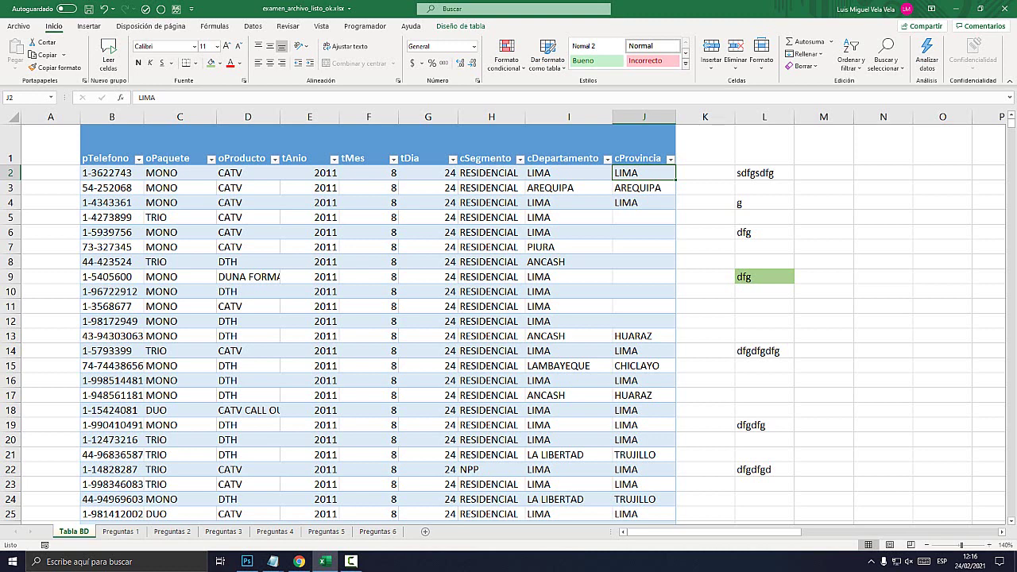
key("ctrl+shift+Down")
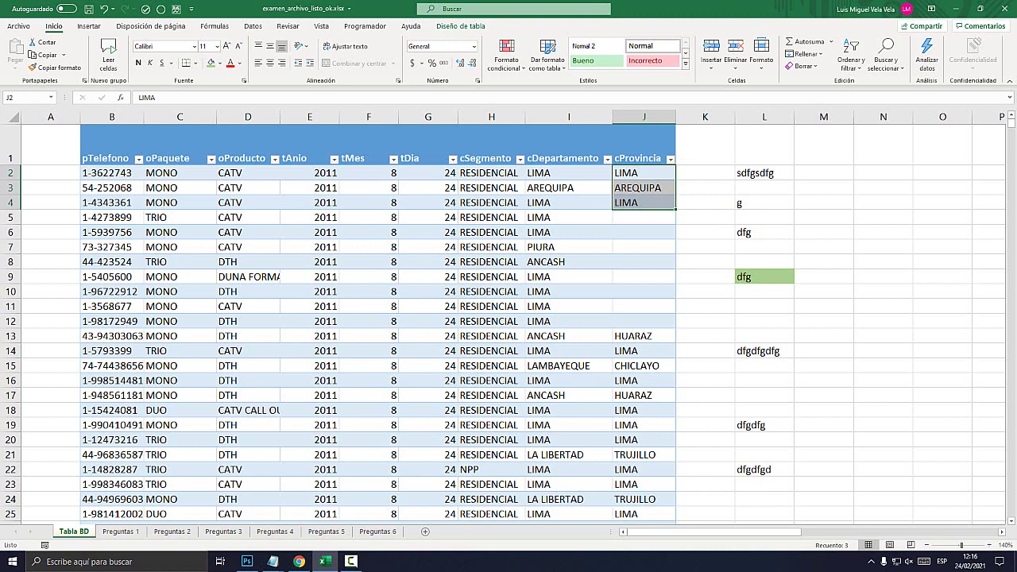
key("ctrl+shift+Down")
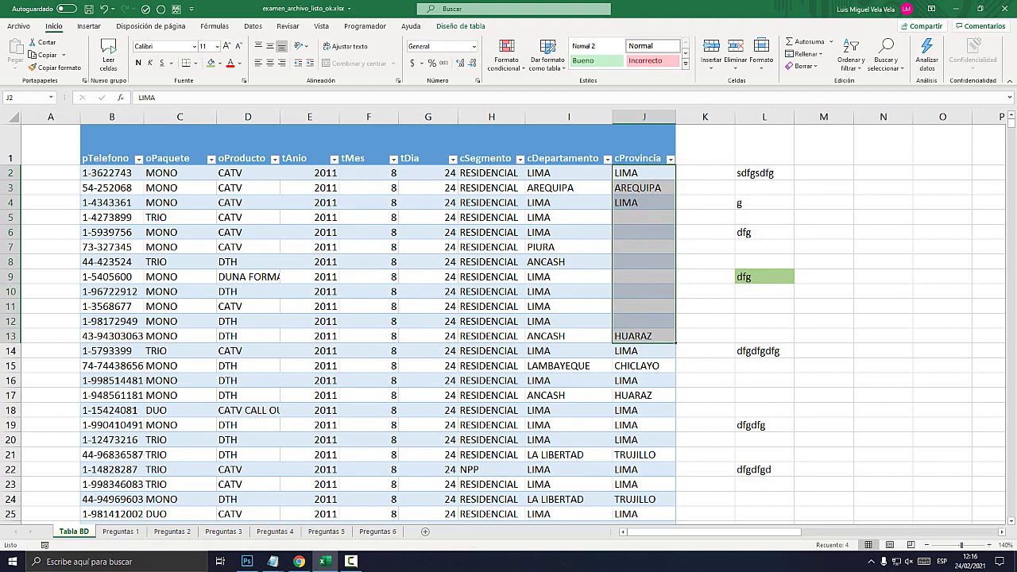
key("ctrl+shift+Down")
scroll(502, 318, "down", 7)
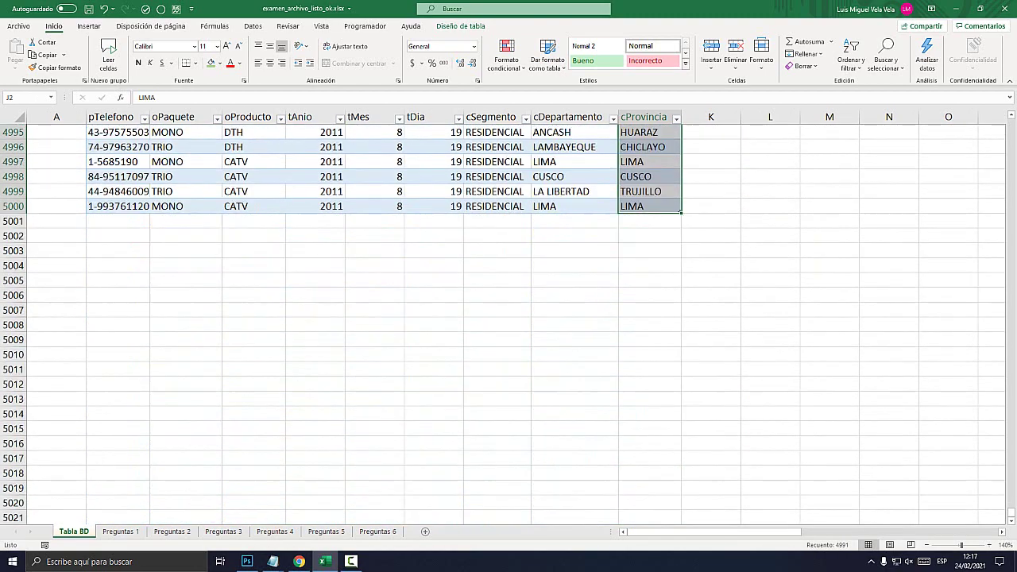
scroll(503, 318, "up", 4)
scroll(502, 318, "down", 1)
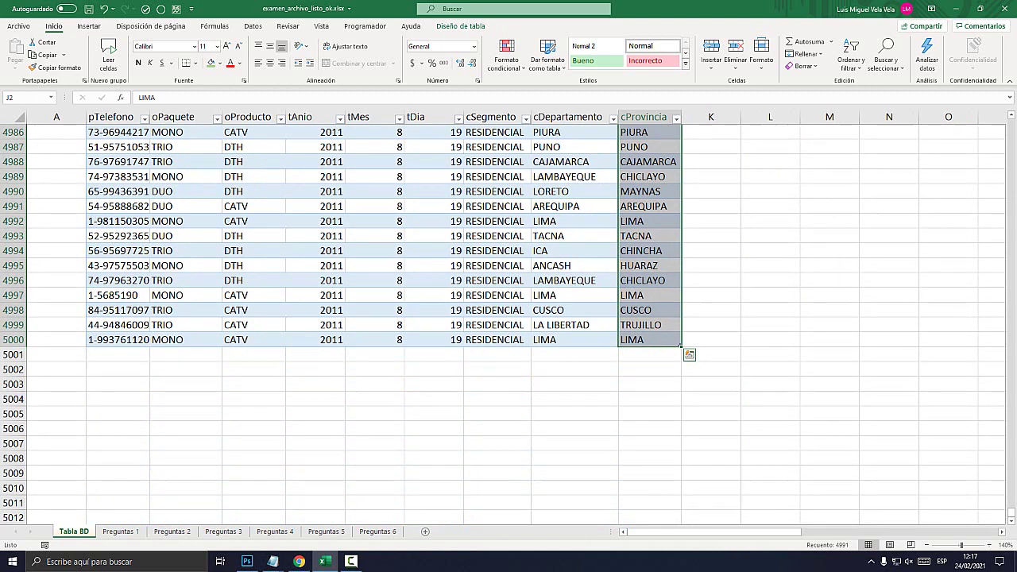
key("ctrl+BackSpace")
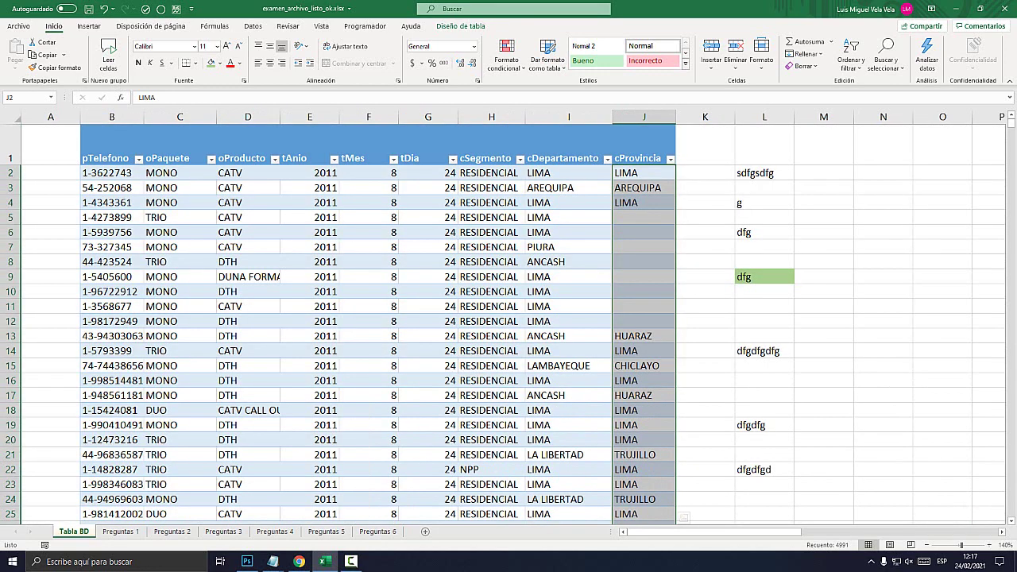
left_click(569, 292)
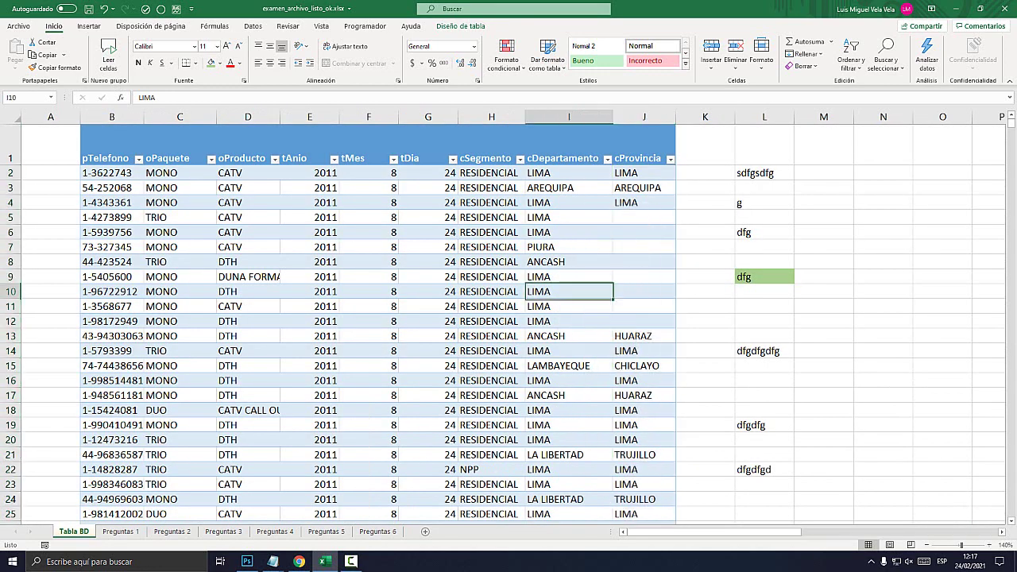
left_click_drag(428, 173, 569, 173)
left_click(491, 261)
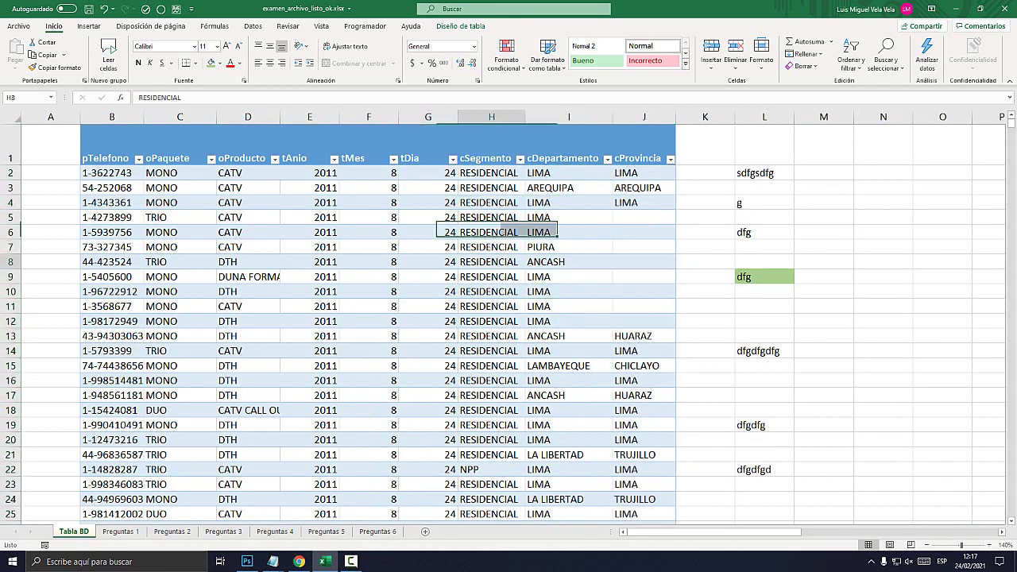
left_click_drag(428, 173, 569, 173)
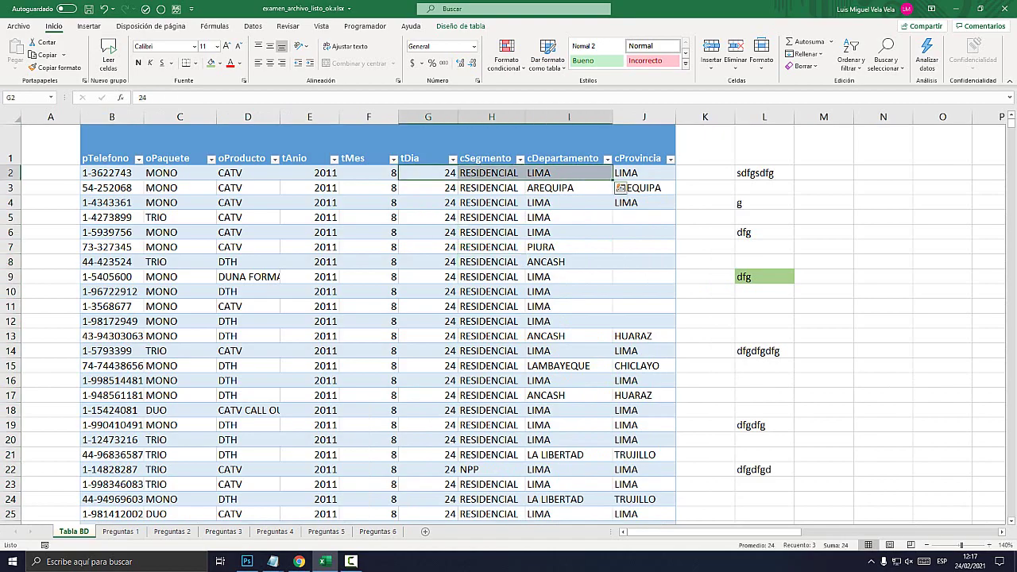
key("ctrl+shift+Down")
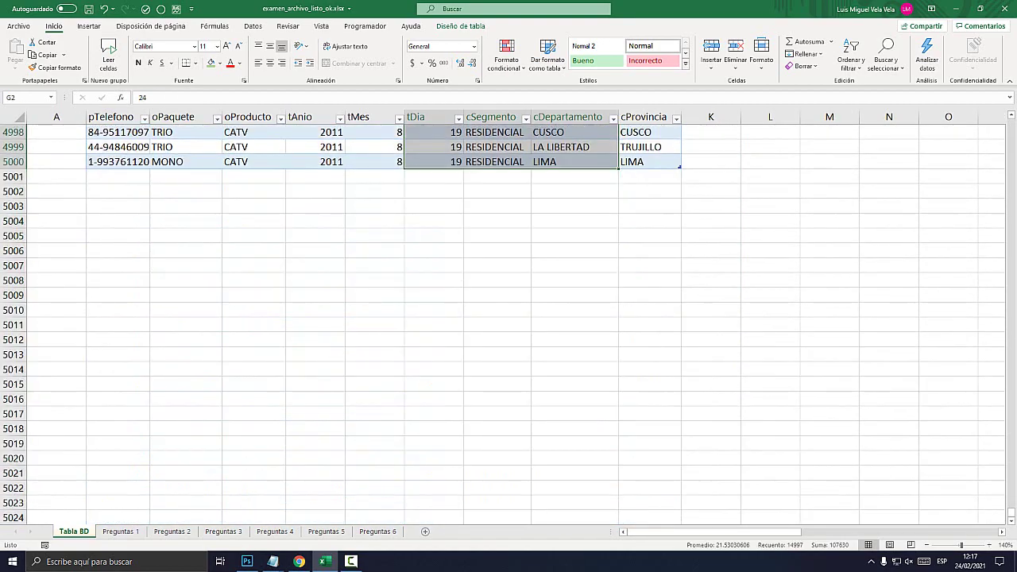
scroll(502, 324, "up", 3)
scroll(502, 324, "up", 6)
scroll(502, 325, "up", 15)
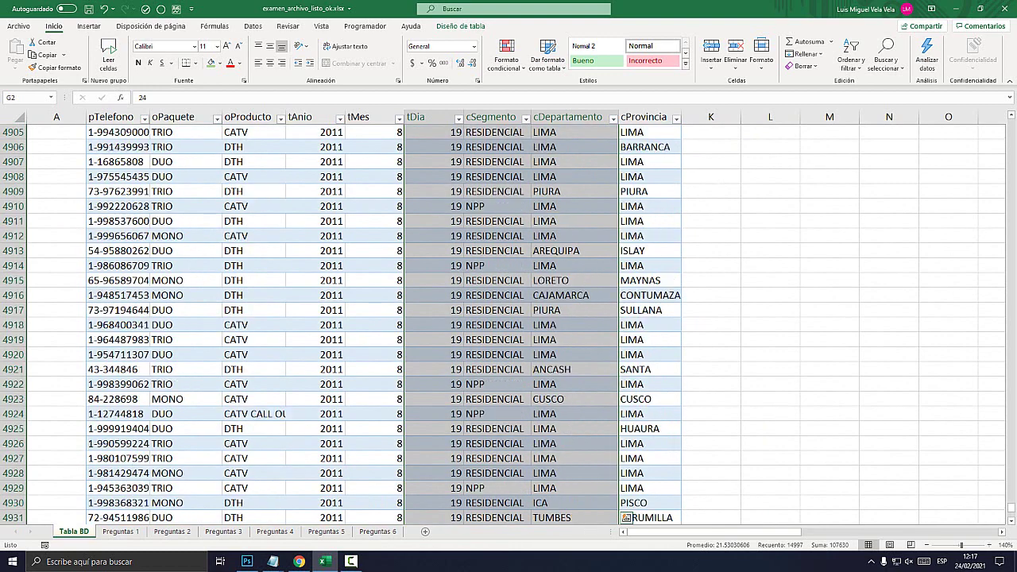
left_click_drag(1011, 506, 1011, 120)
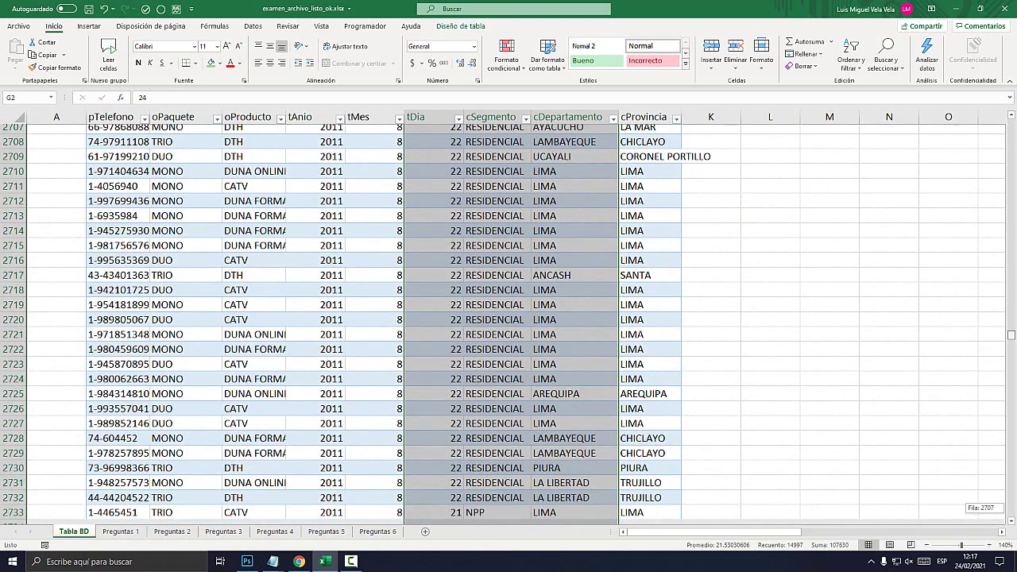
left_click(368, 277)
left_click_drag(111, 172, 644, 172)
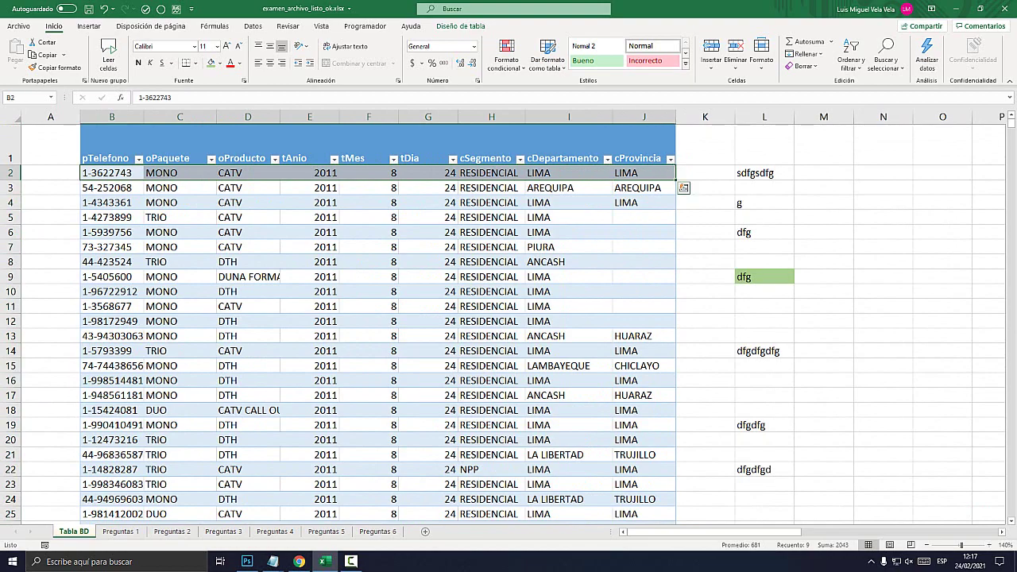
key("ctrl+shift+Down")
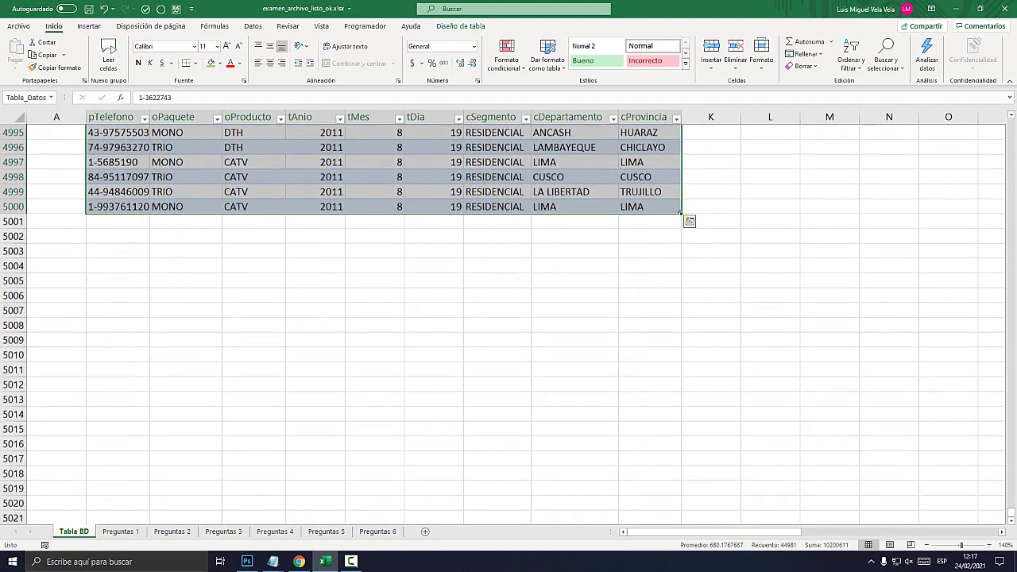
scroll(509, 318, "up", 4)
scroll(509, 318, "up", 10)
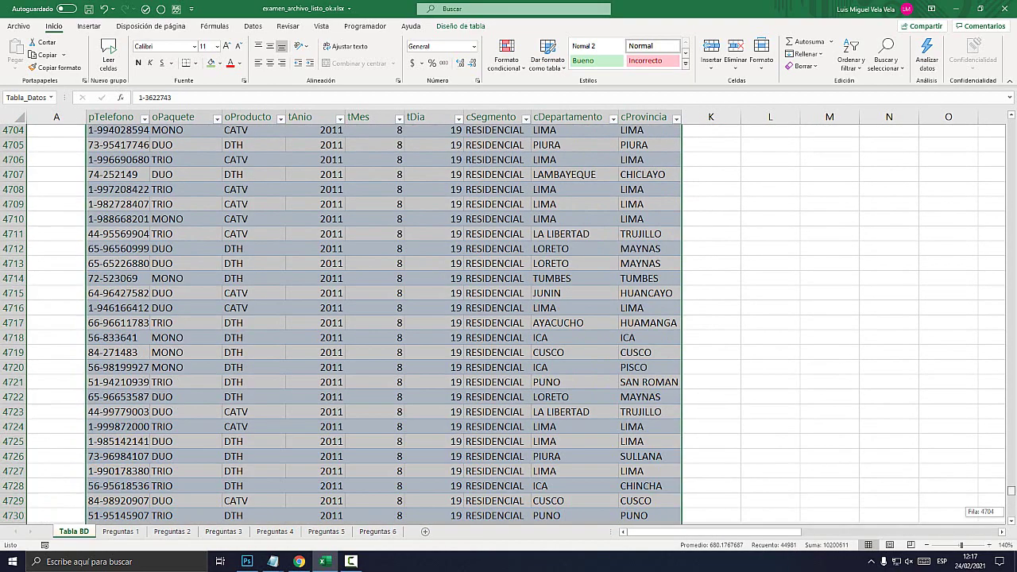
scroll(509, 318, "up", 20)
scroll(508, 318, "up", 10)
left_click(368, 232)
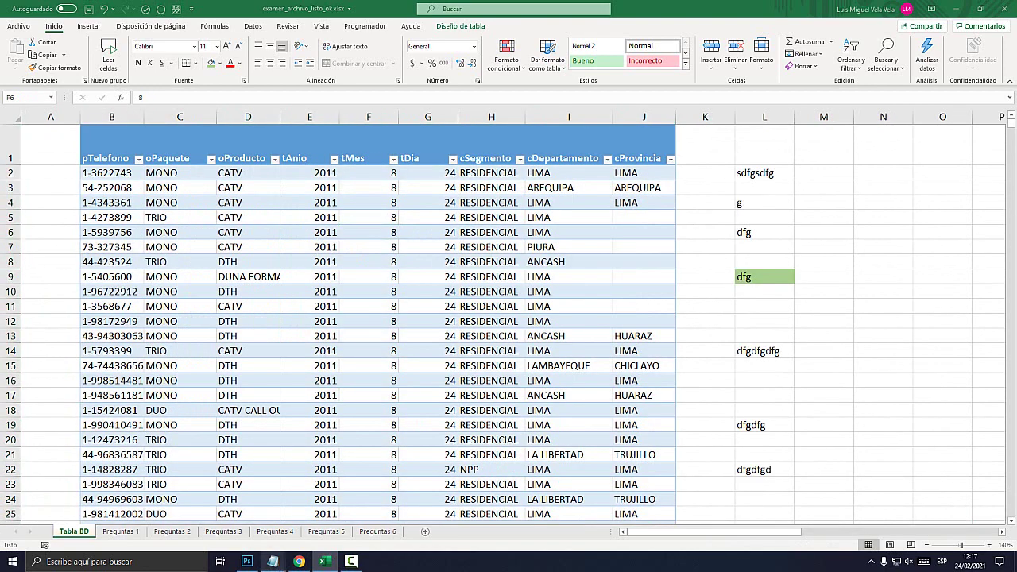
- Add a third note line, 'Control + E', in Notepad and return to the Excel sheet
left_click(273, 562)
left_click(851, 205)
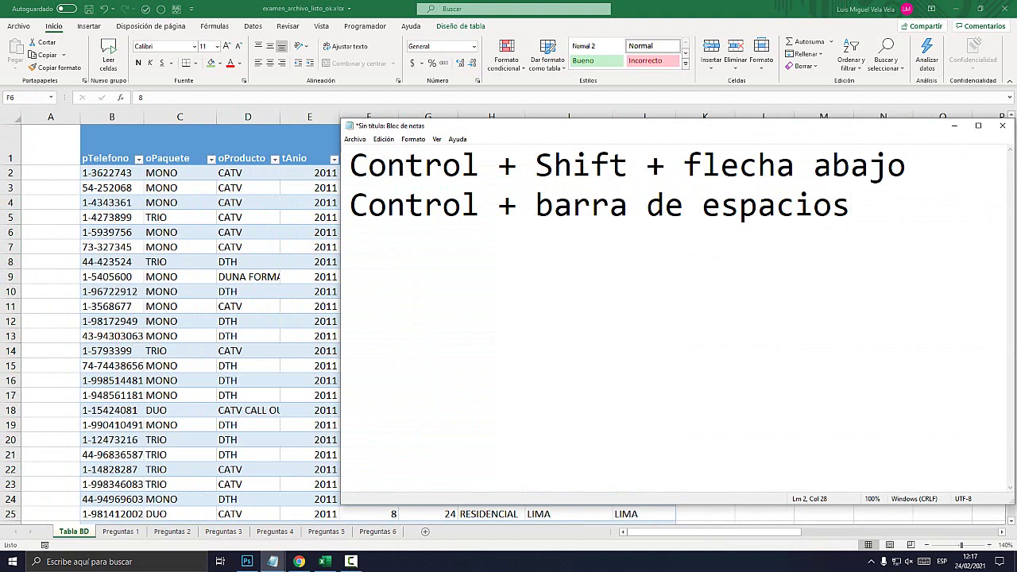
key("Return")
type("Control + ")
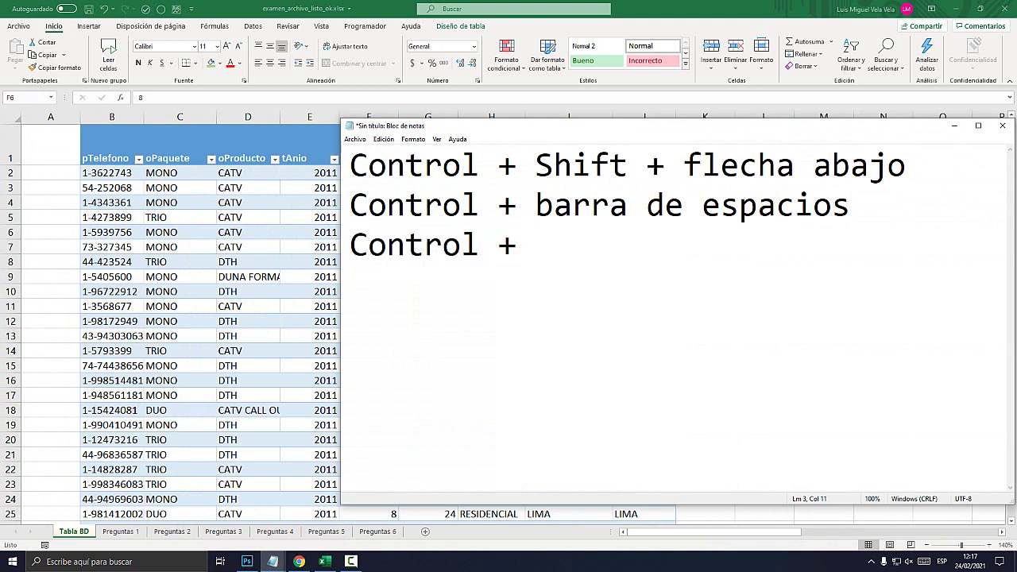
type("E")
key("alt+Tab")
key("Down")
key("Down")
key("Down")
key("Down")
key("Down")
key("Down")
- Select the table's data block with Ctrl+Shift+Down and Ctrl+A, then clear the selection
key("ctrl+shift+Down")
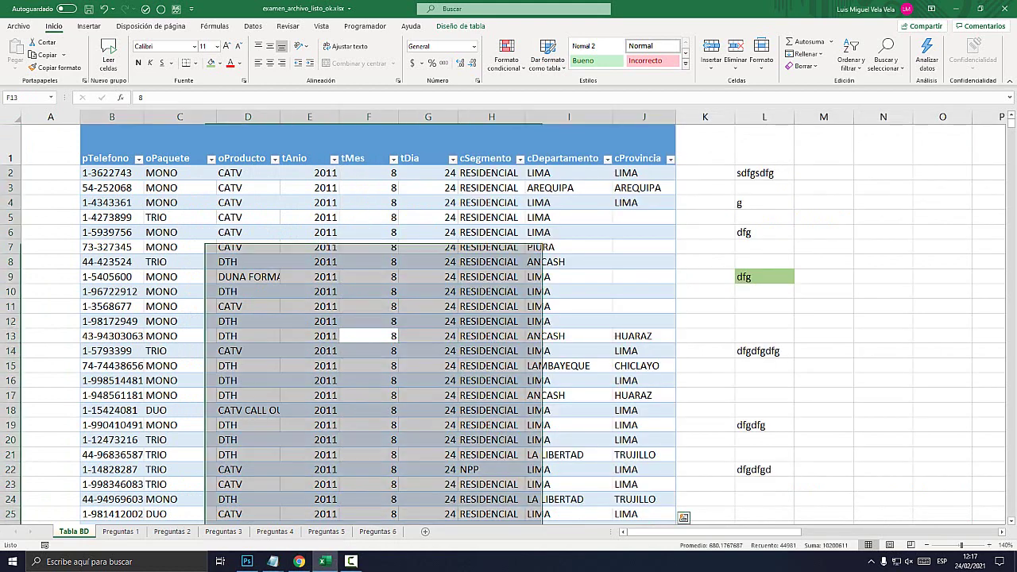
key("ctrl+a")
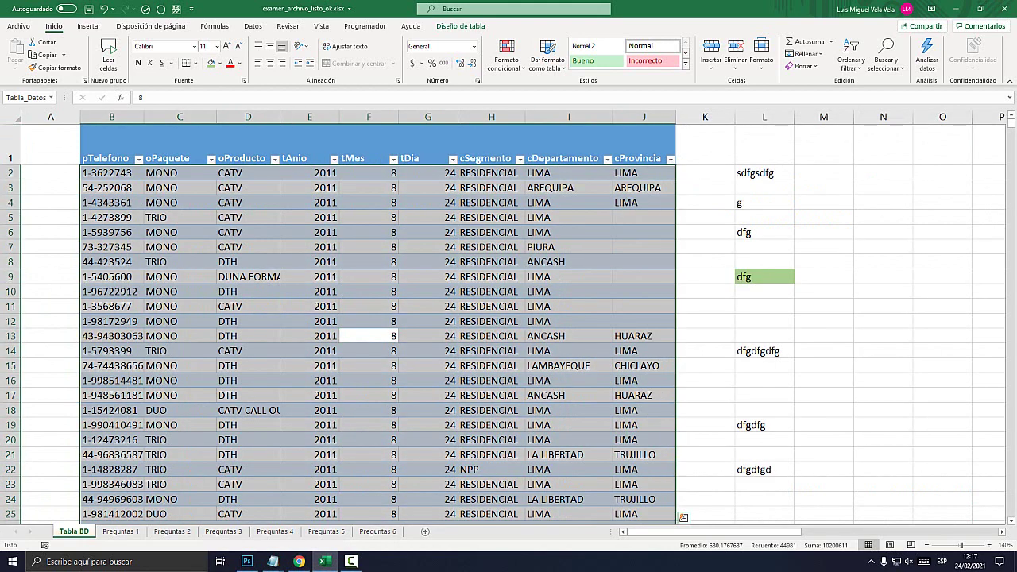
mouse_move(1011, 124)
left_mouse_down()
mouse_move(1011, 514)
mouse_move(1011, 128)
left_mouse_up()
left_click(823, 350)
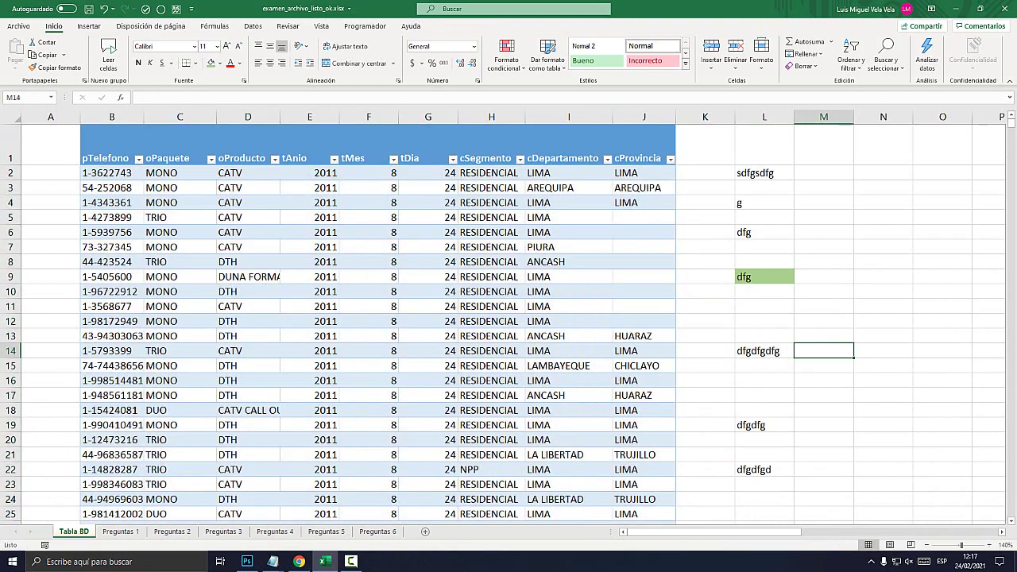
left_click(368, 335)
- Select the whole table with Ctrl+A, scroll through it, and bring up the Photoshop keyboard image
key("ctrl+a")
scroll(509, 318, "down", 5)
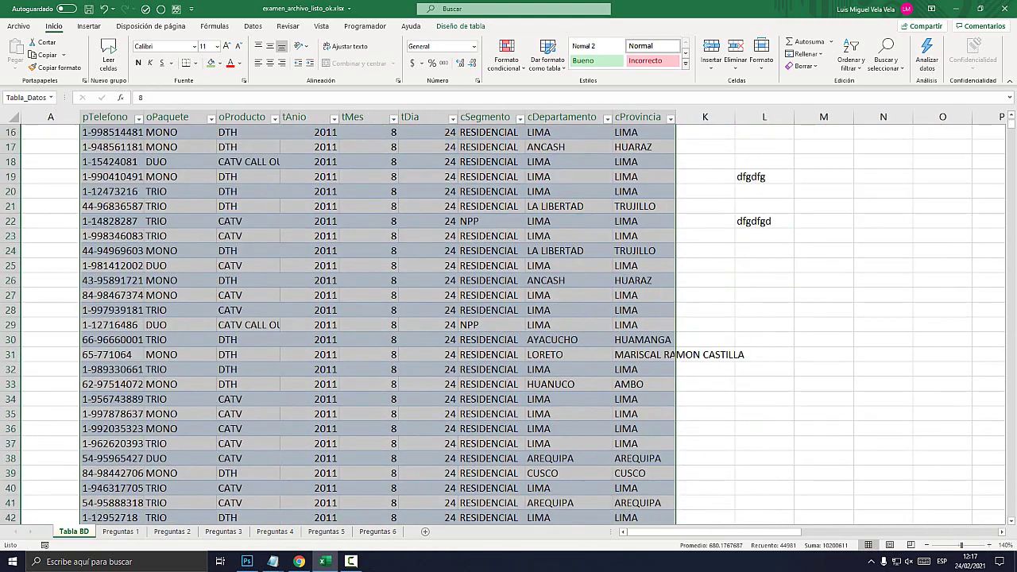
scroll(508, 318, "down", 8)
scroll(508, 318, "down", 9)
scroll(509, 318, "down", 5)
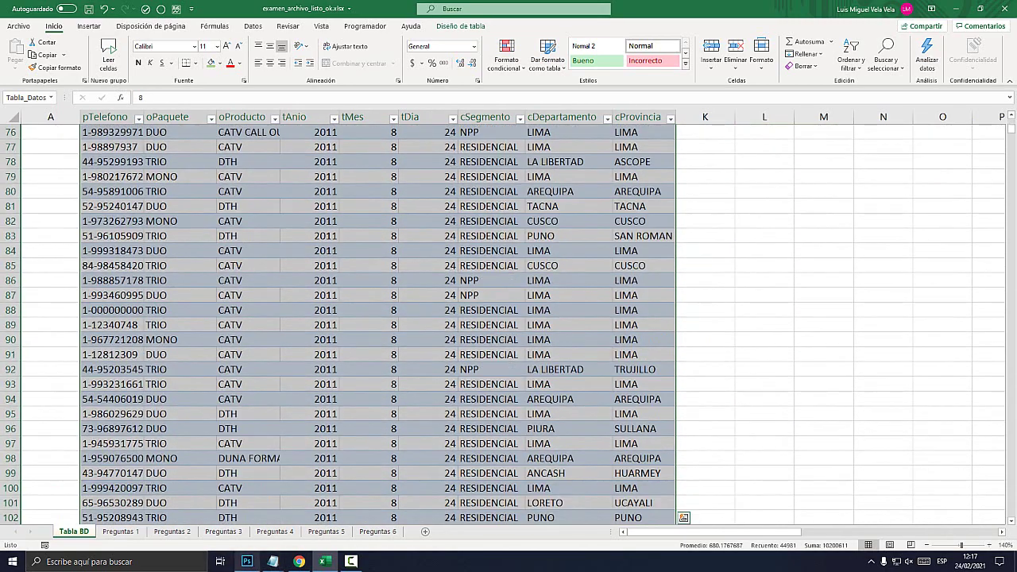
left_click(247, 562)
- Revert the keyboard image to its 'Abrir' history state and circle the Ctrl and E keys in red
left_click(809, 70)
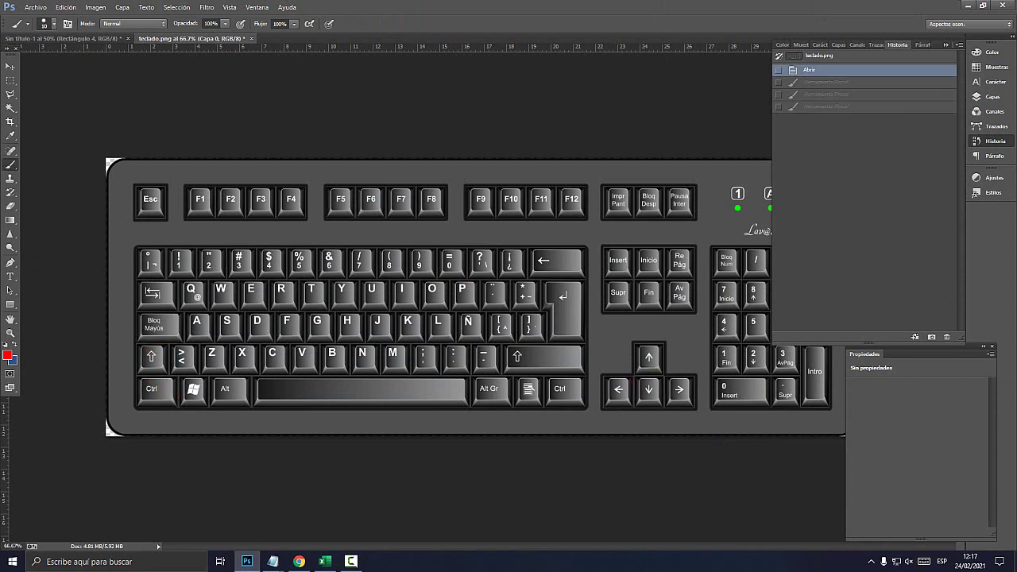
mouse_move(191, 369)
left_mouse_down()
mouse_move(150, 380)
mouse_move(183, 373)
mouse_move(163, 365)
left_mouse_up()
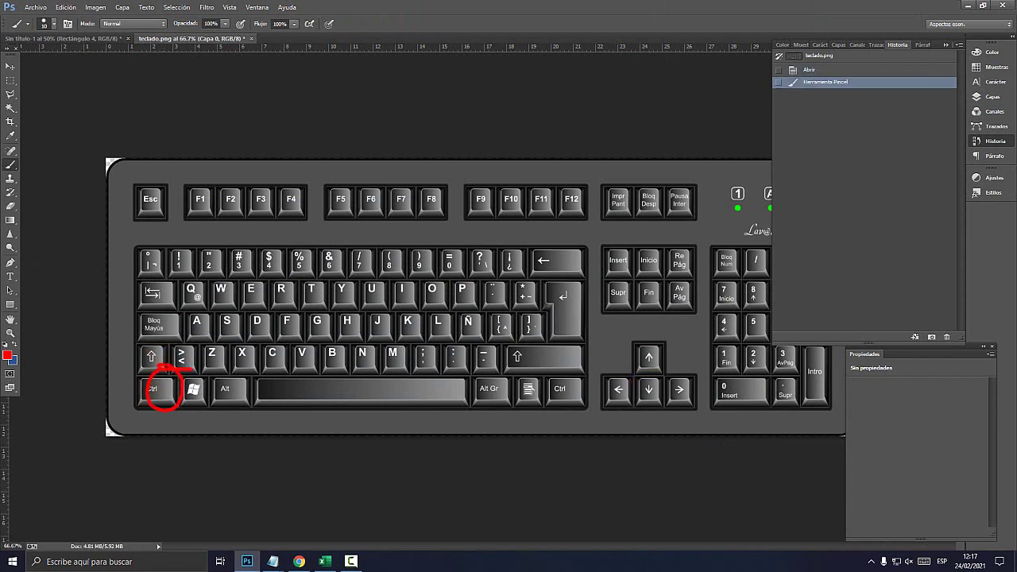
mouse_move(267, 271)
left_mouse_down()
mouse_move(237, 288)
mouse_move(244, 313)
mouse_move(270, 279)
left_mouse_up()
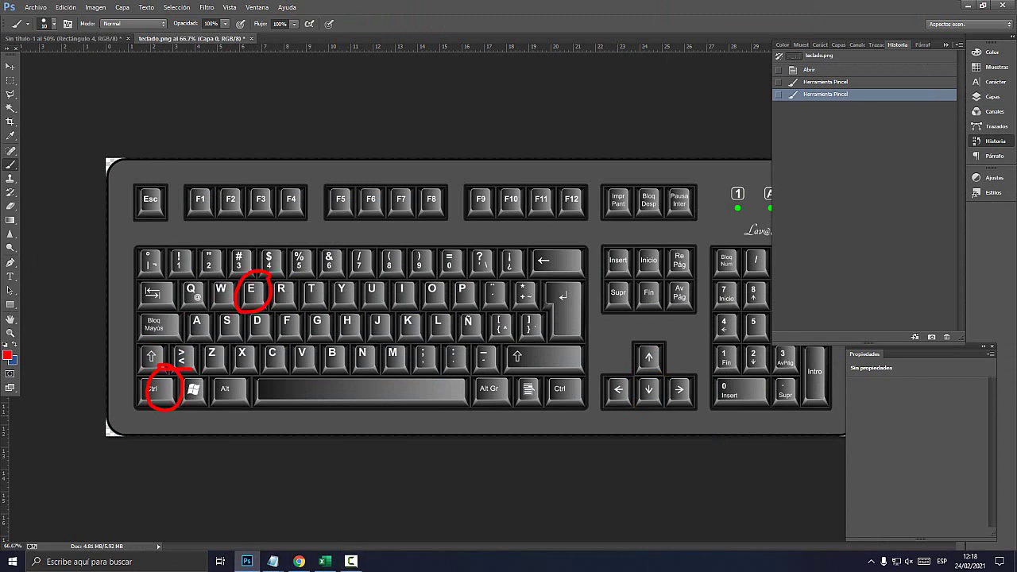
left_click(325, 562)
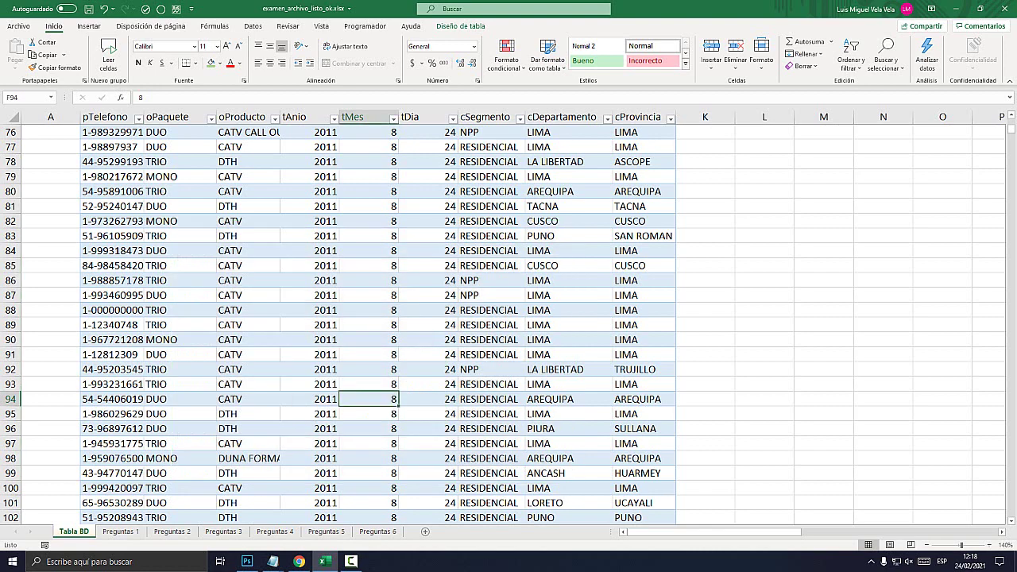
left_click_drag(1011, 129, 1012, 121)
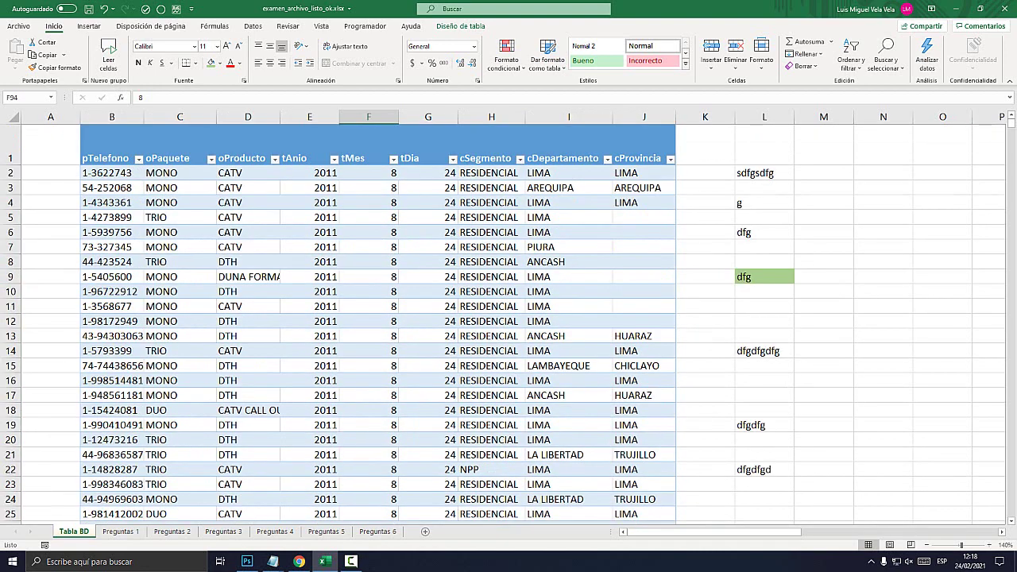